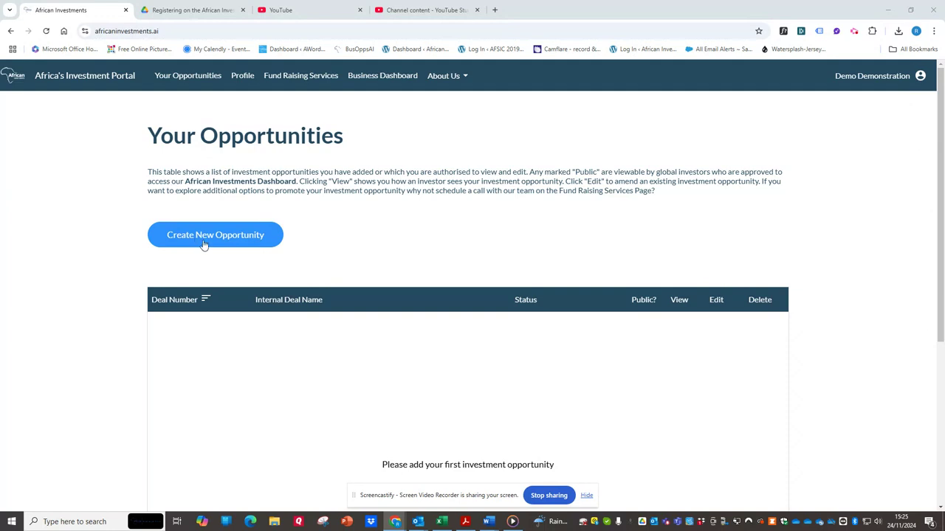
Step: Create a new opportunity with the deal name "Kenya Energy Capital Raise" and the role of senior executive working within the entity raising funding
click(204, 245)
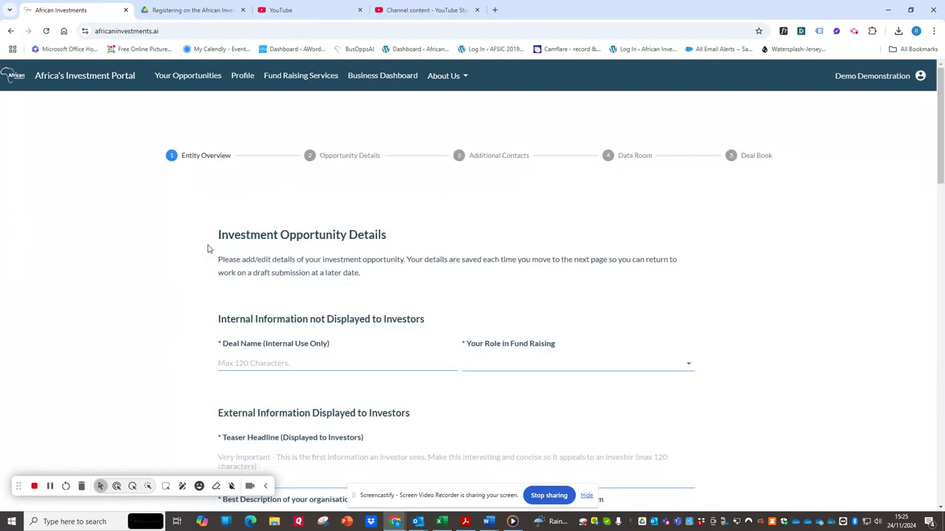
scroll(208, 249, down, 2)
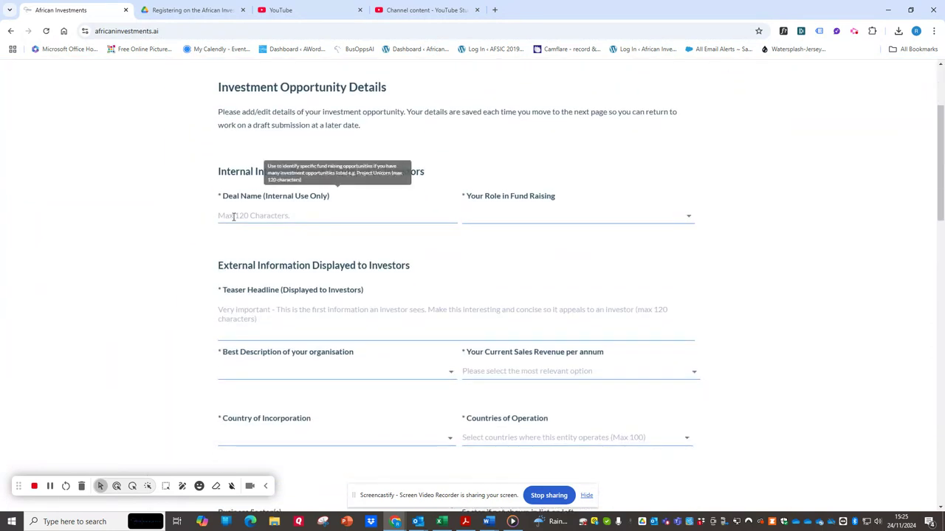
click(233, 215)
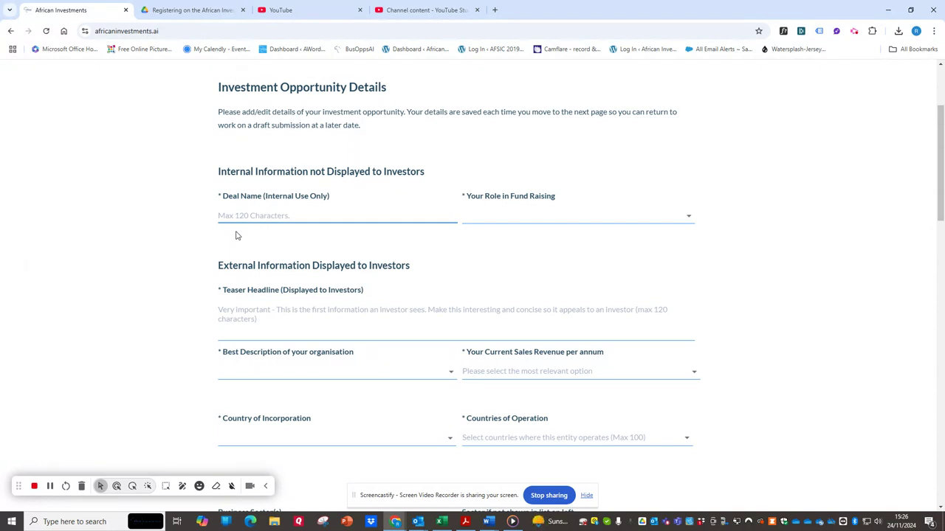
text(K)
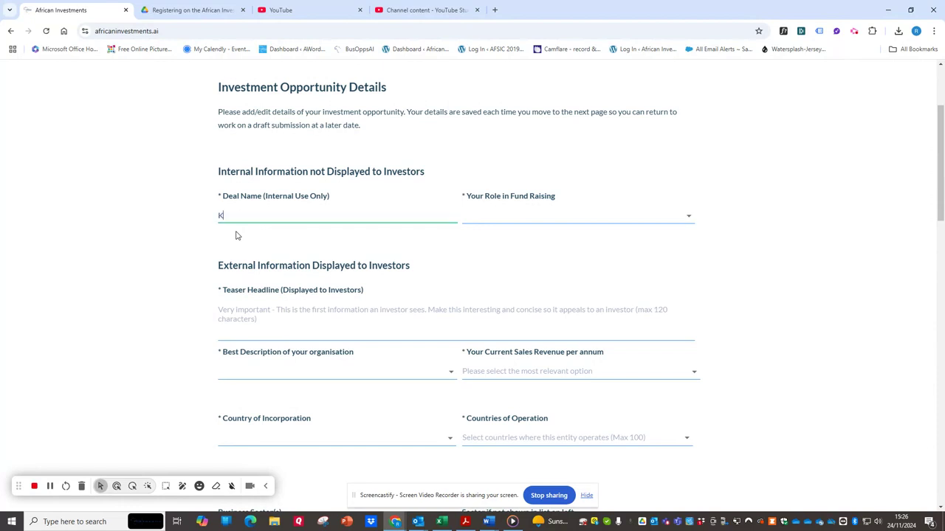
text(enya Energy Capital Raise)
key(Tab)
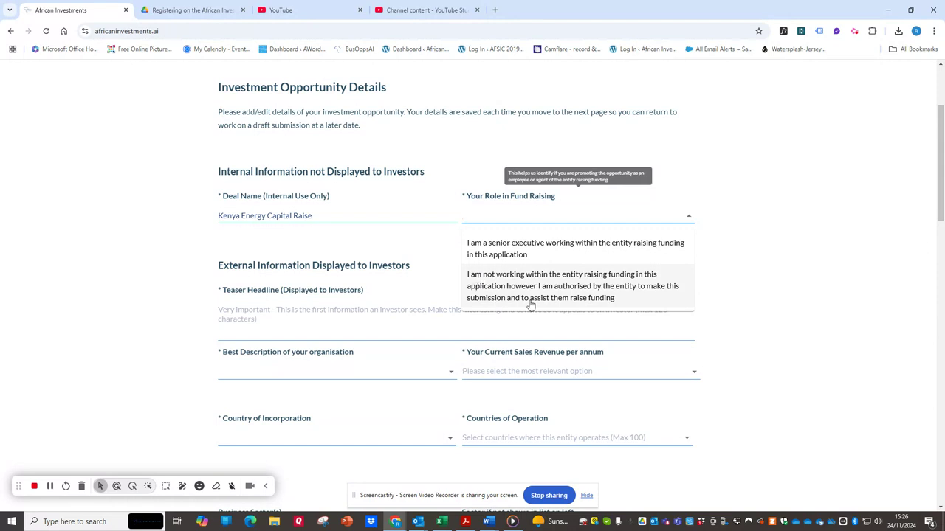
click(585, 259)
Step: Enter the teaser headline "Kenya focused renewable energy company seeking $50m in equity to build second energy plant"
scroll(232, 325, down, 2)
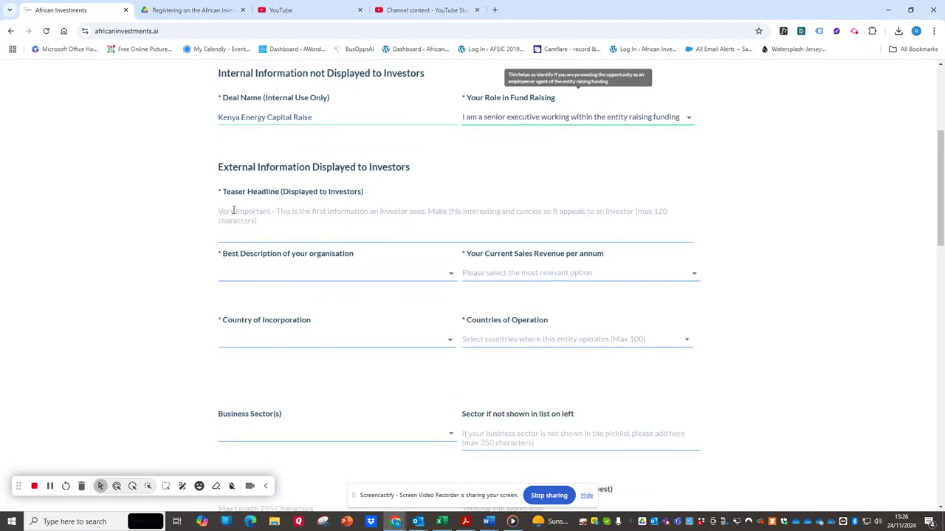
click(233, 210)
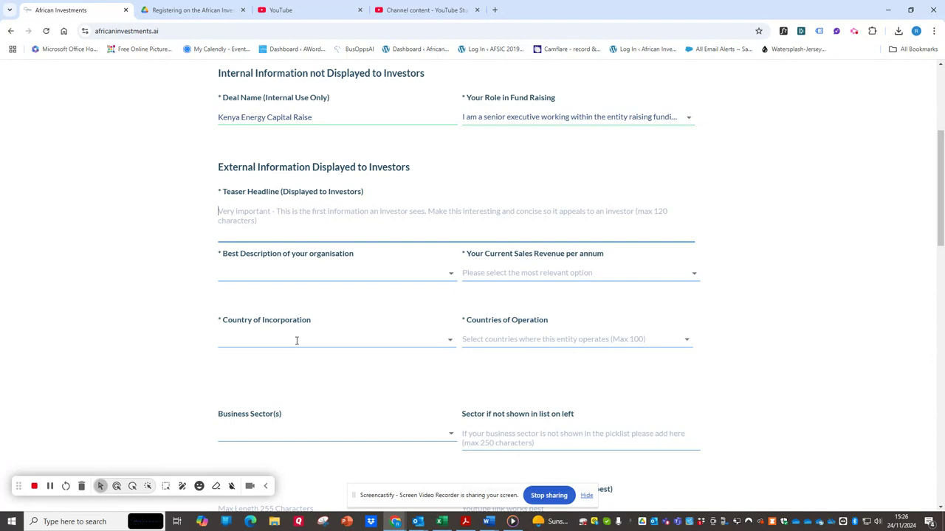
text(Kenya focused )
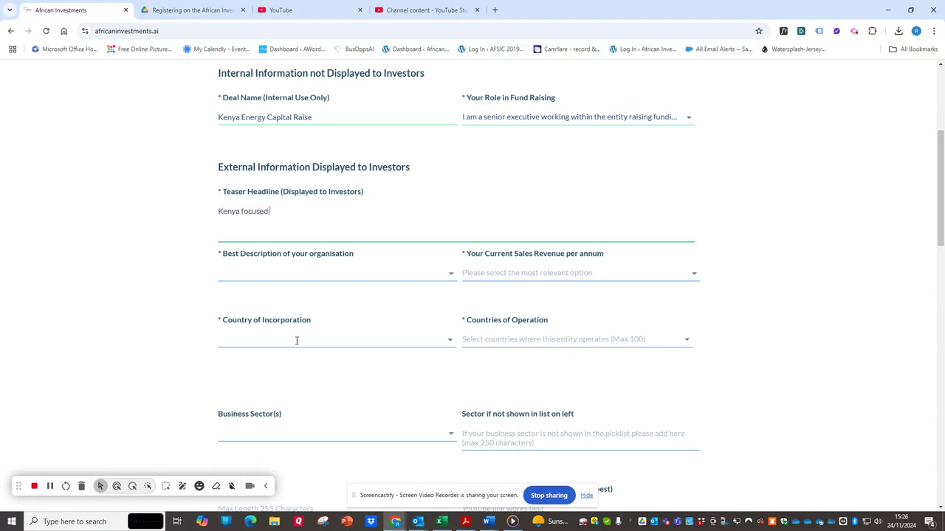
text(renewable energy company s)
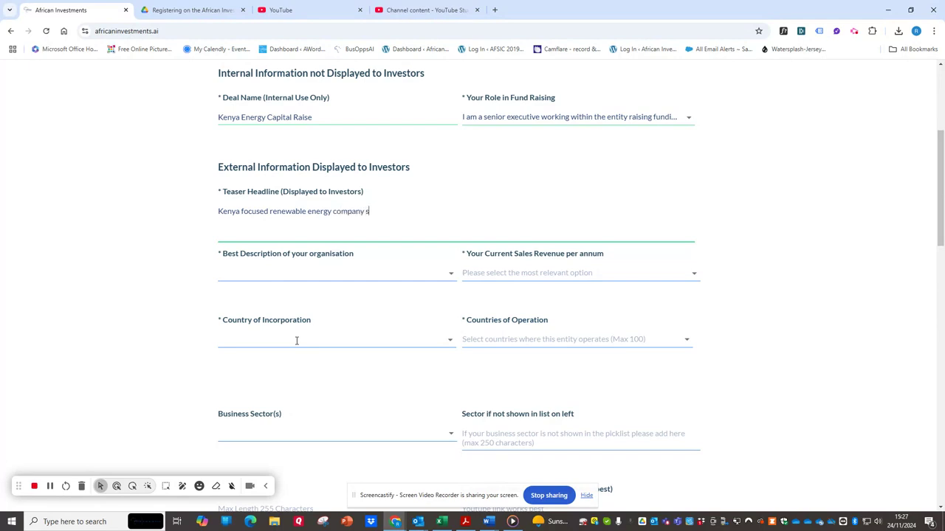
text(eking)
key(BackSpace)
key(BackSpace)
key(BackSpace)
key(BackSpace)
text(king)
key(BackSpace)
key(BackSpace)
key(BackSpace)
key(BackSpace)
text(eking $50m in equity r)
key(BackSpace)
text(to build second)
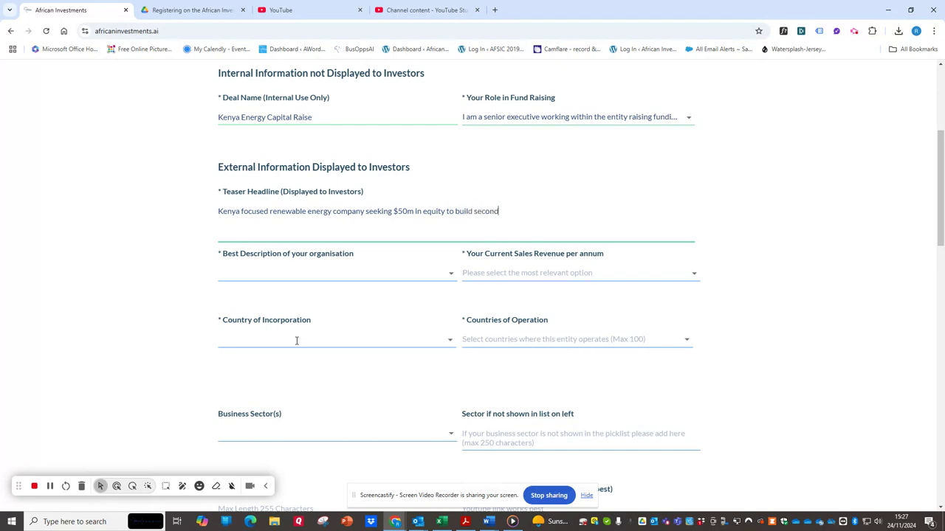
text( energy plant)
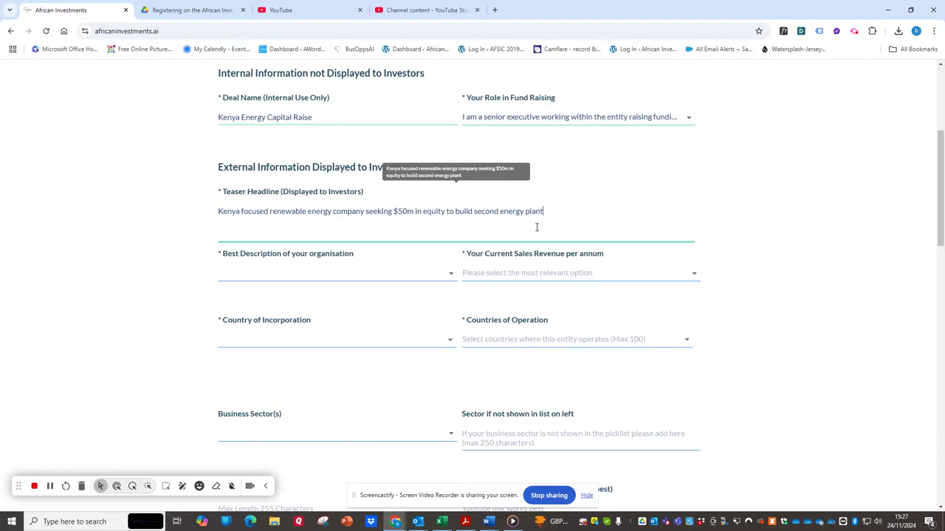
Step: Describe the organisation as a Private Company and set its current sales revenue to "Revenue Less than $1m per year"
click(327, 274)
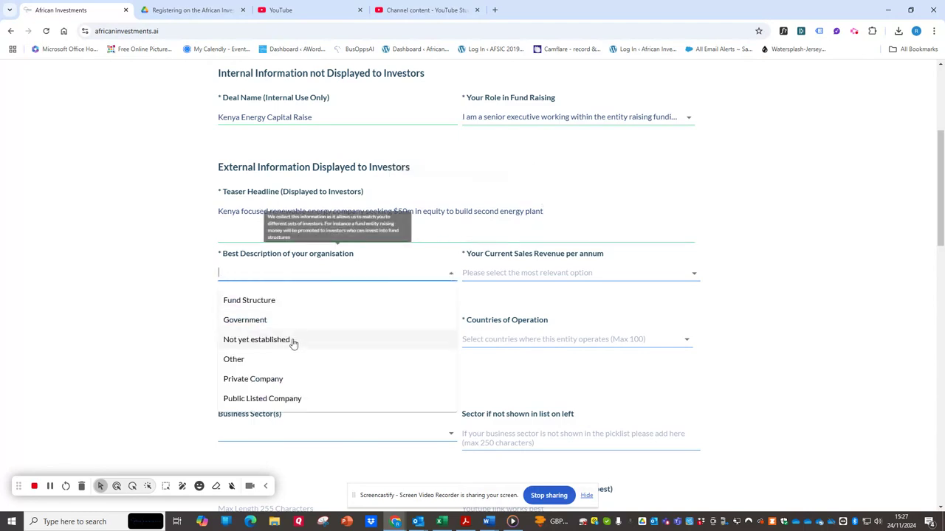
click(279, 378)
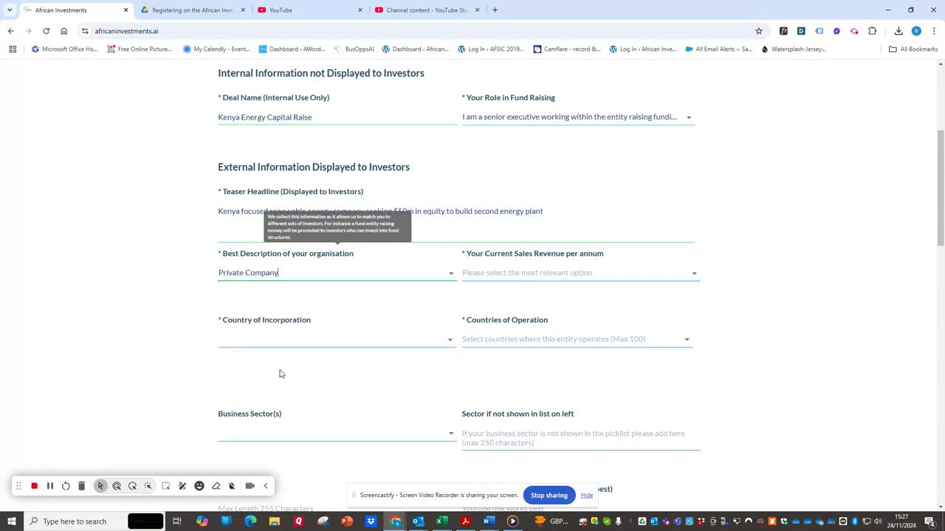
click(552, 274)
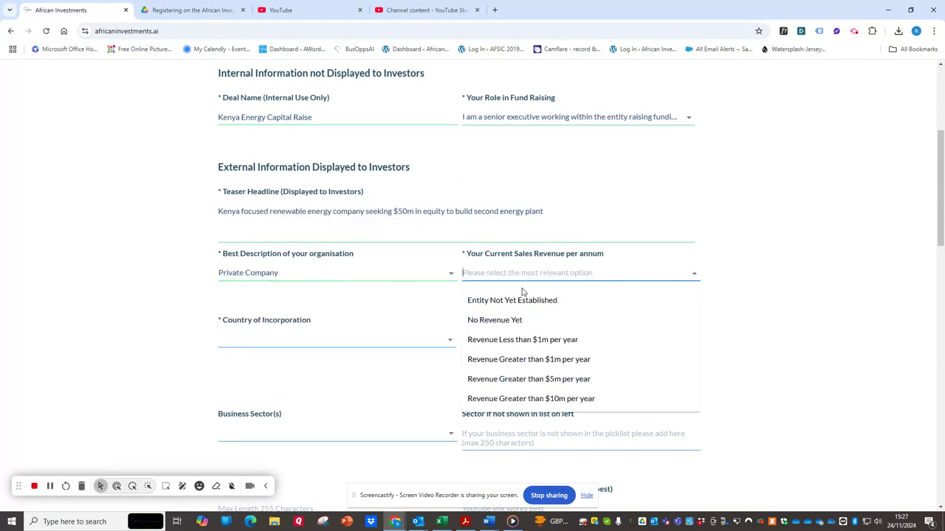
click(520, 341)
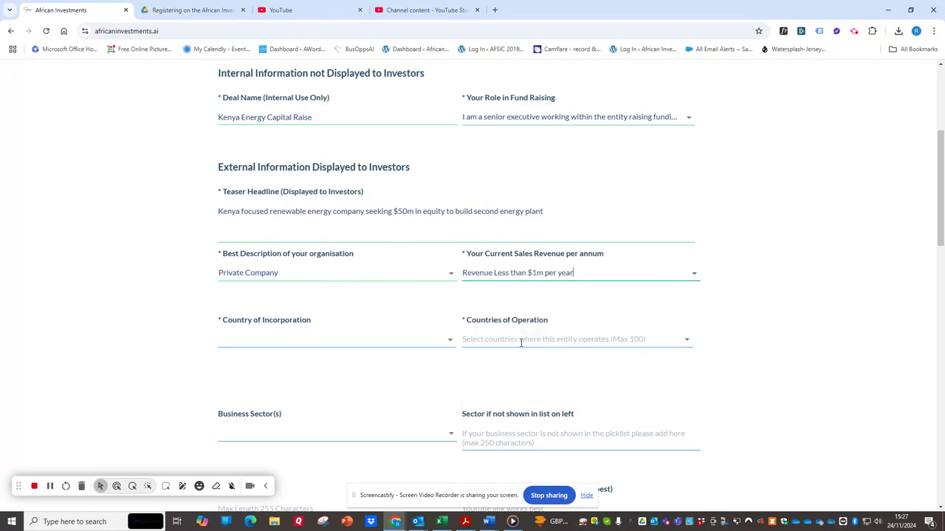
Step: Set the entity's country of incorporation to Angola
click(262, 341)
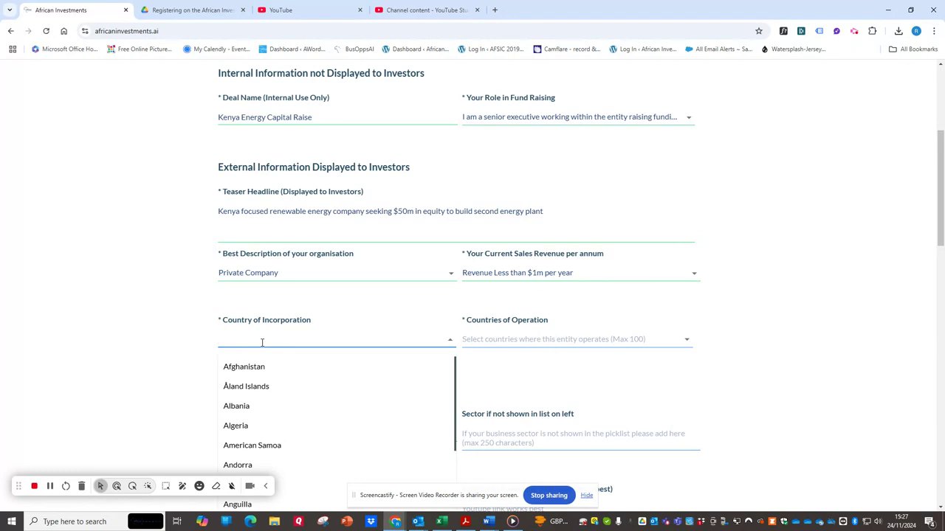
text(an)
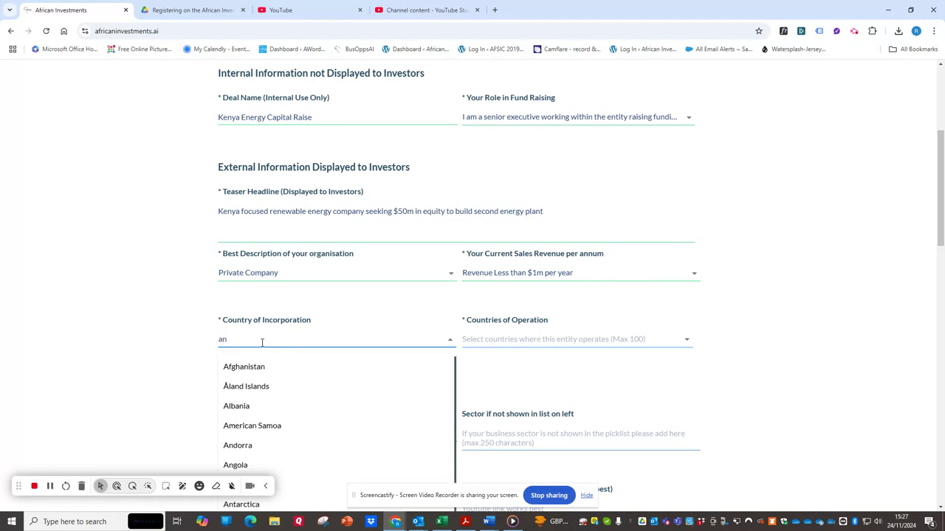
text(gola)
click(237, 376)
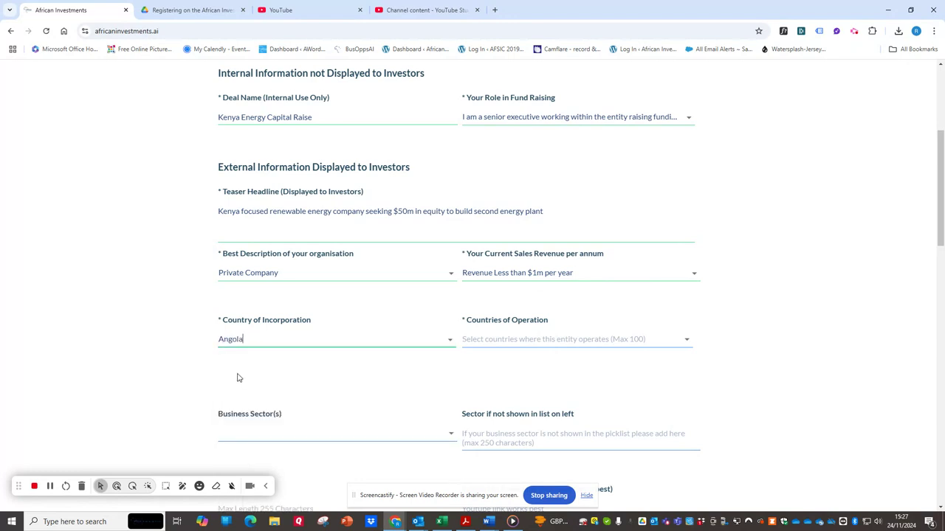
Step: Select Angola and Kenya as the entity's countries of operation
click(494, 339)
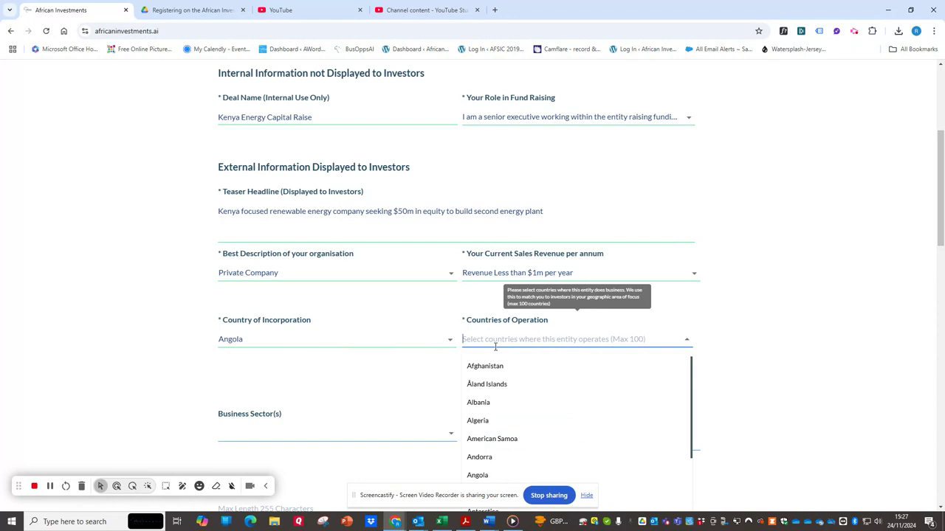
text(angol)
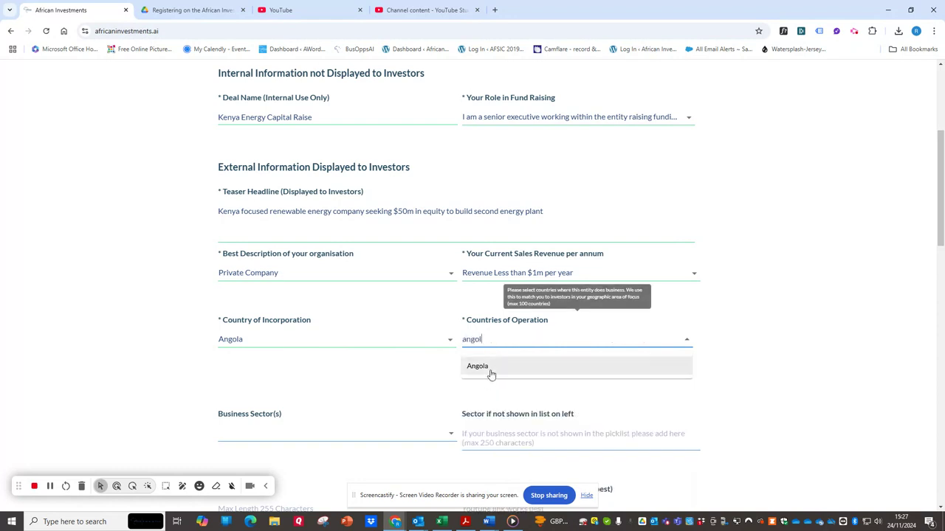
click(491, 369)
click(520, 340)
text(ken)
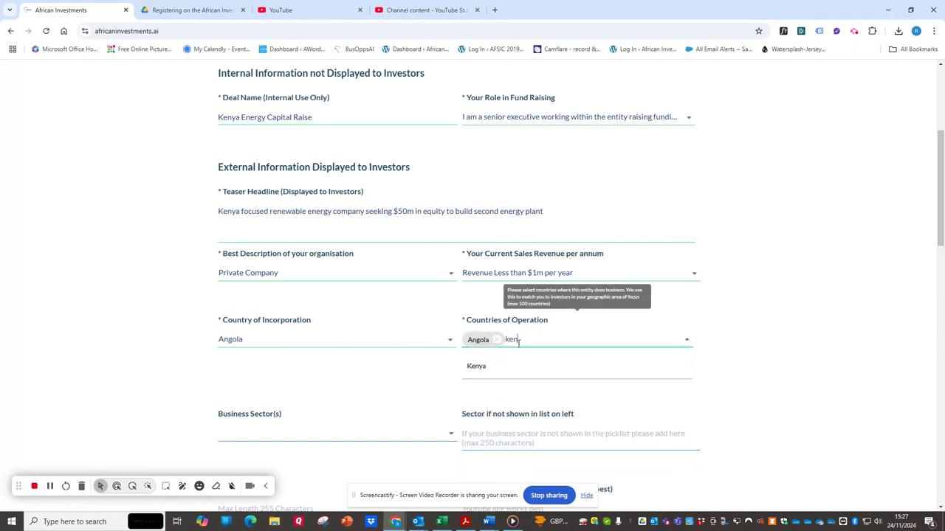
text(ya)
click(476, 366)
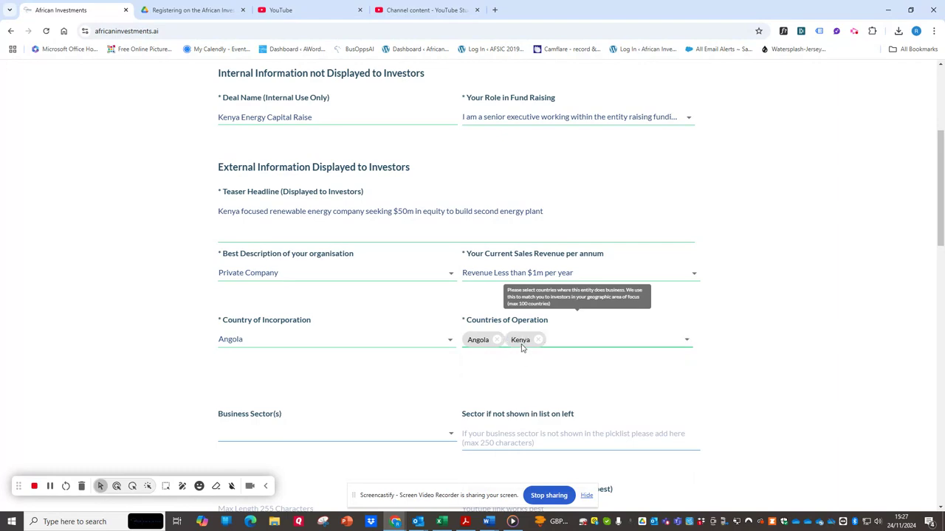
Step: Add Senegal to the entity's countries of operation
scroll(268, 305, down, 3)
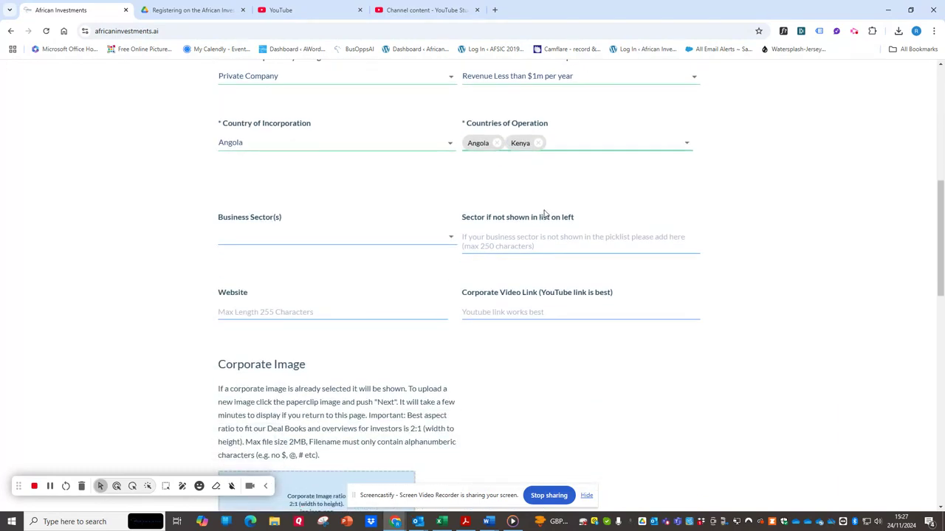
click(584, 141)
text(ene)
click(578, 194)
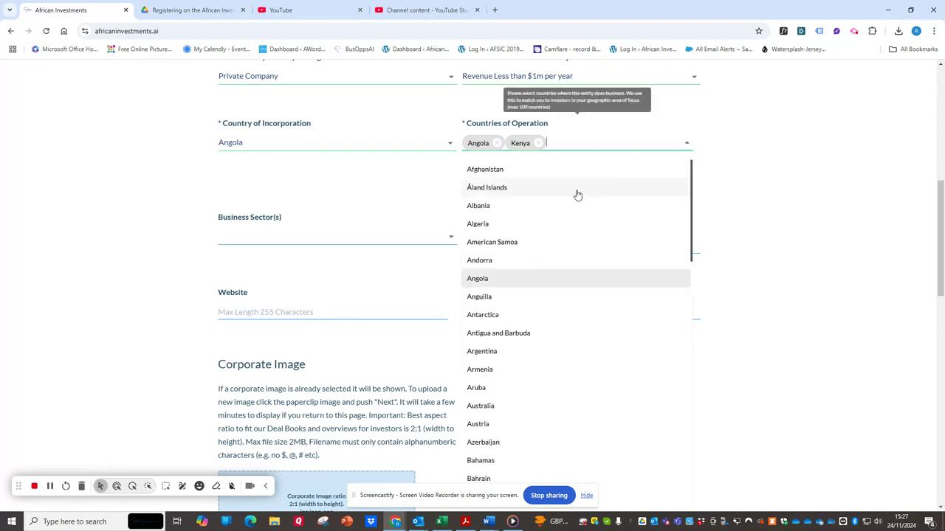
click(568, 140)
text(e)
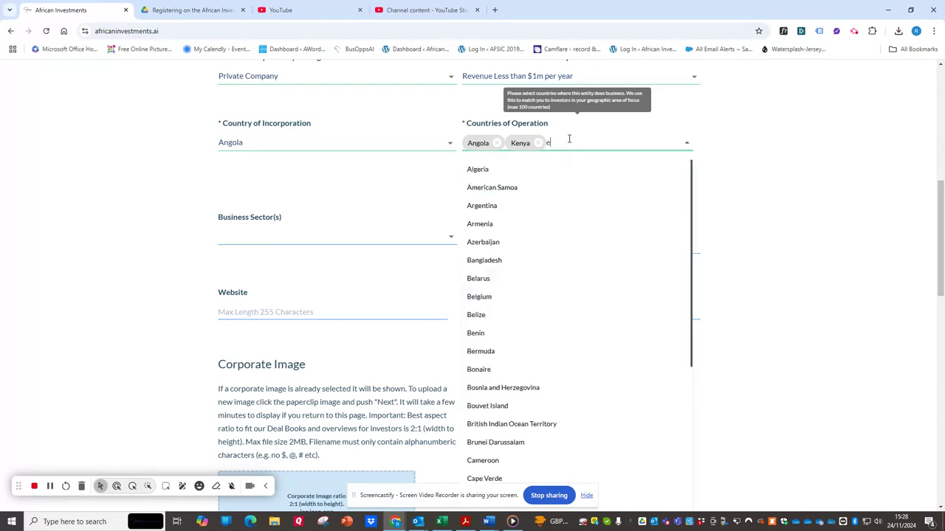
text(ne)
click(529, 188)
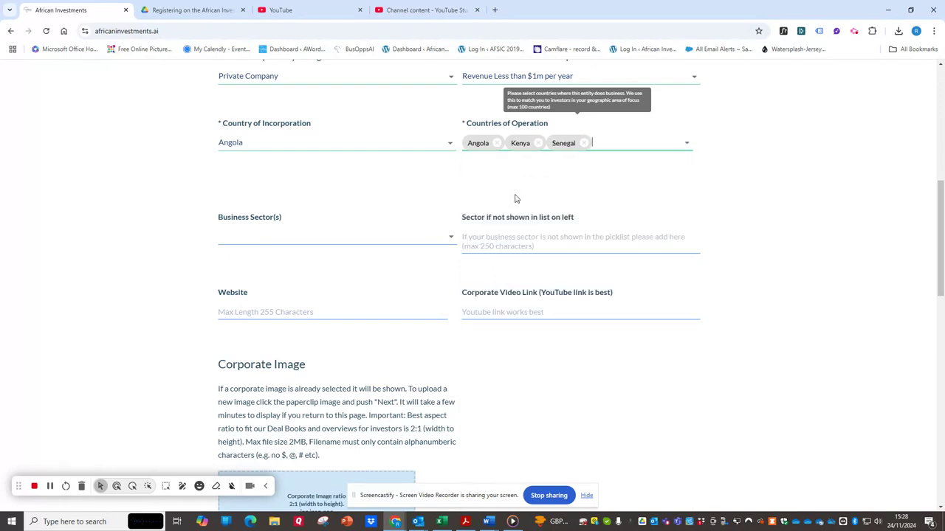
Step: Select Energy and Renewable Energy as the entity's business sectors
click(272, 239)
text(e)
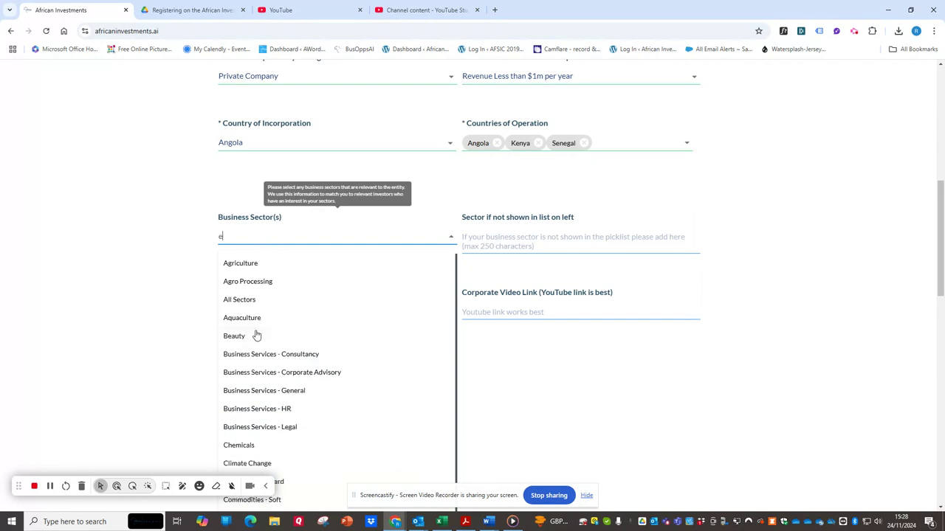
text(ner)
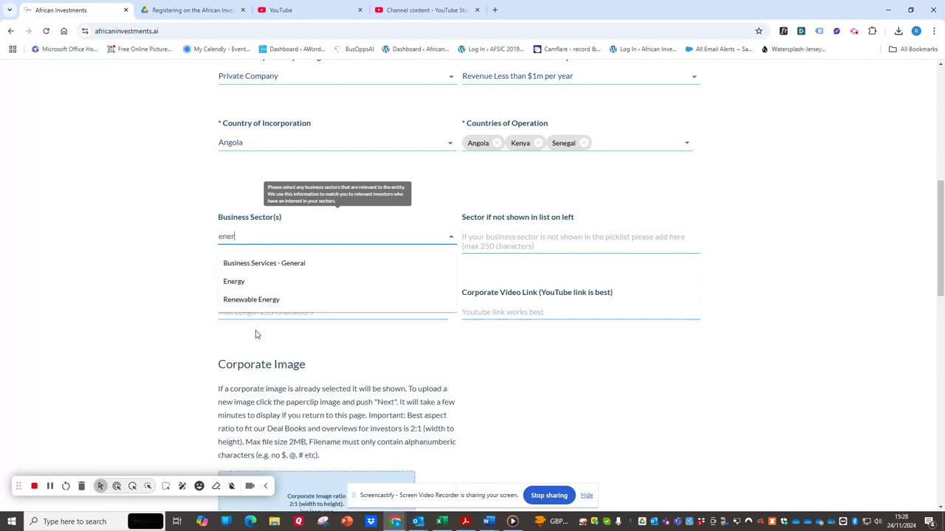
click(347, 288)
click(285, 231)
text(ner)
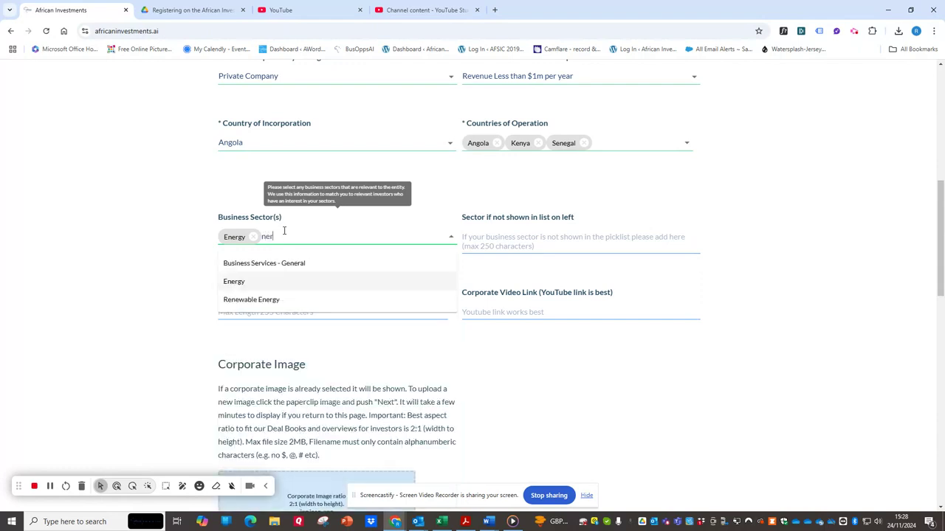
click(271, 300)
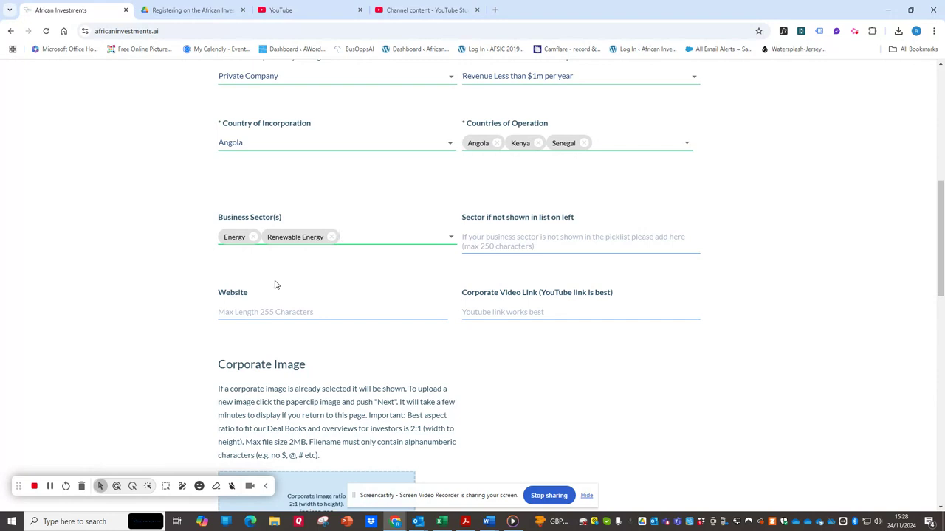
mouse_move(268, 216)
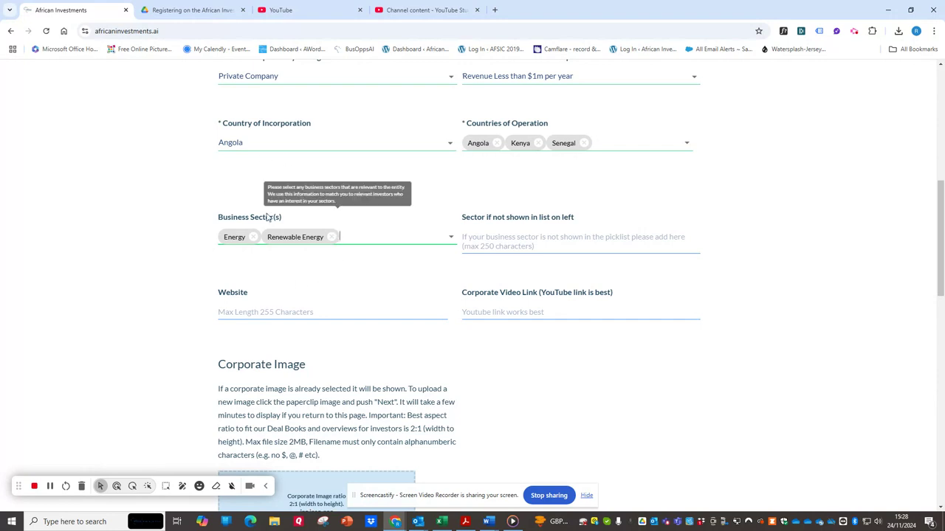
scroll(268, 217, up, 1)
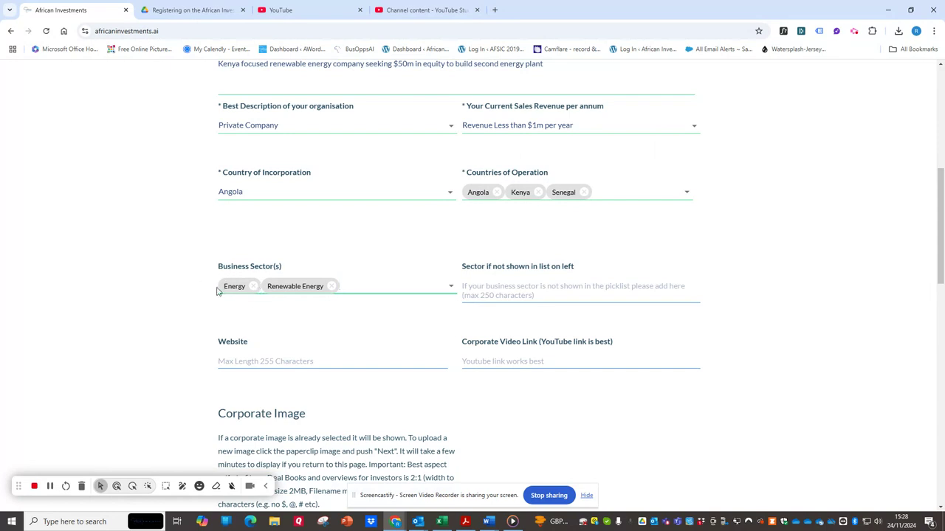
scroll(516, 273, down, 2)
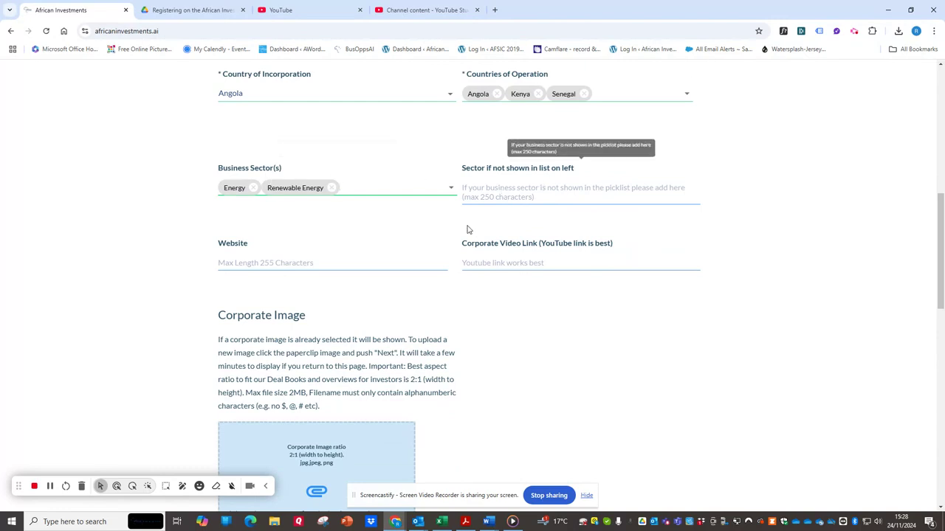
click(293, 265)
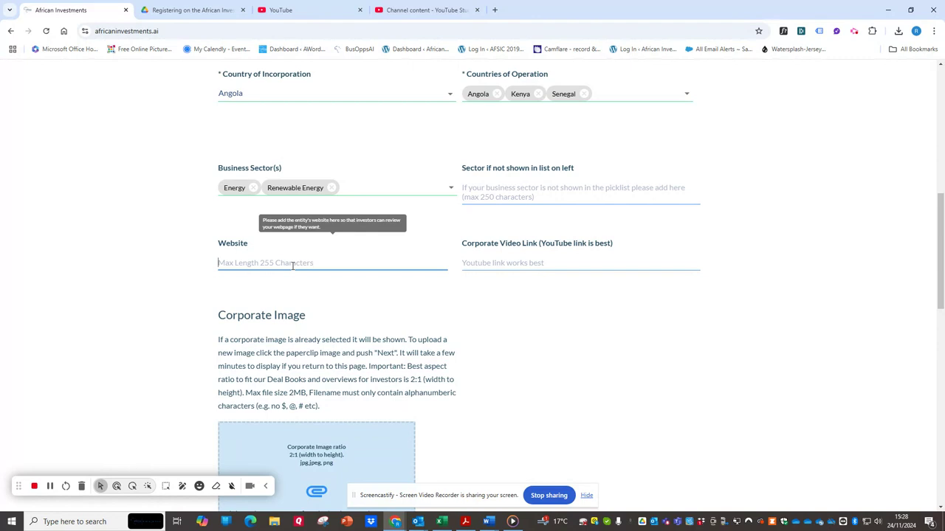
text(www.demon)
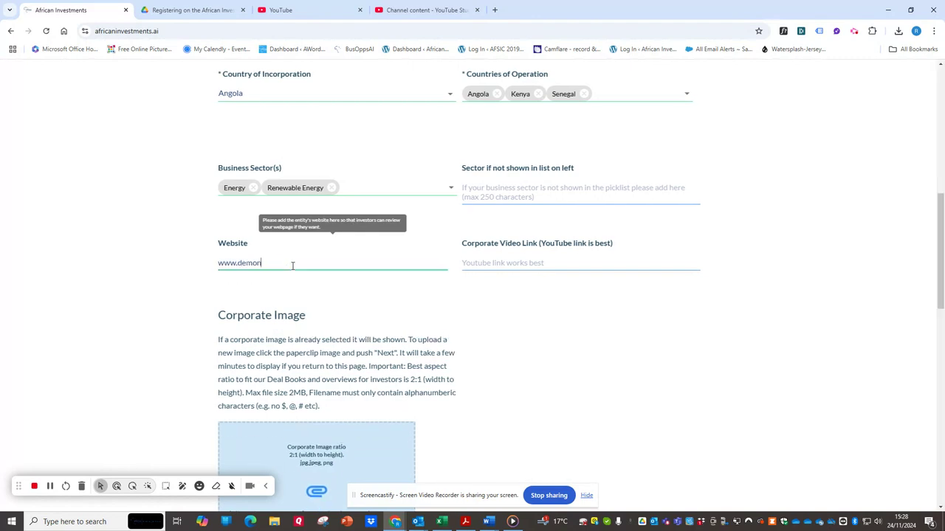
key(BackSpace)
text(website.com)
click(516, 259)
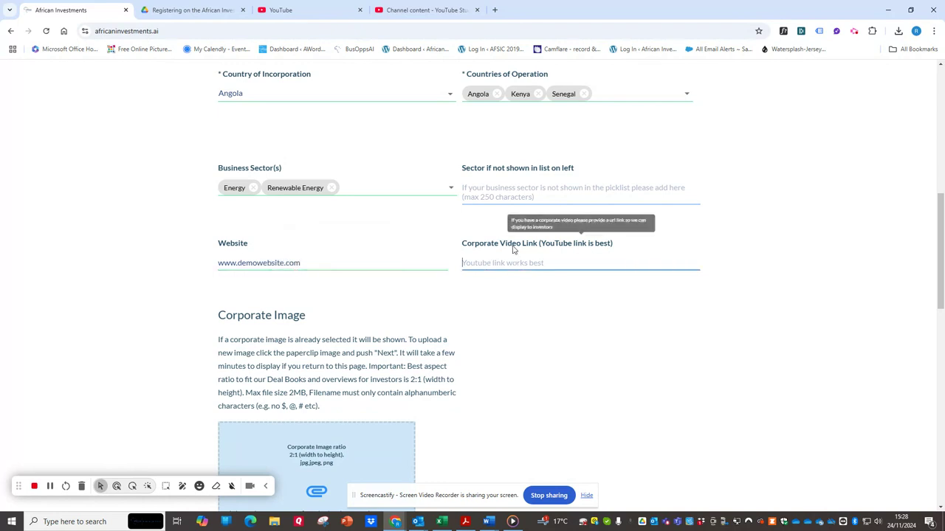
Step: Select Private Equity as the type of investment sought, without uploading a corporate image
scroll(506, 258, down, 2)
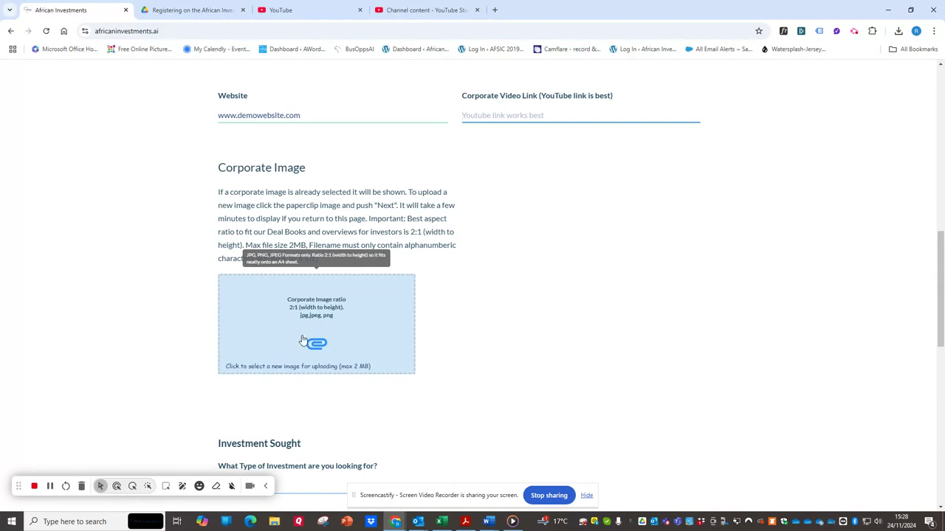
scroll(303, 340, down, 2)
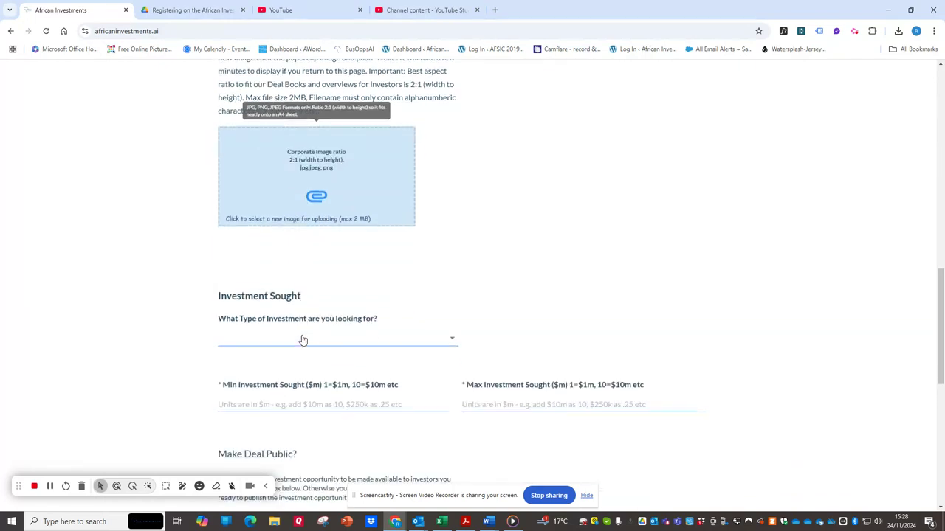
scroll(303, 339, down, 1)
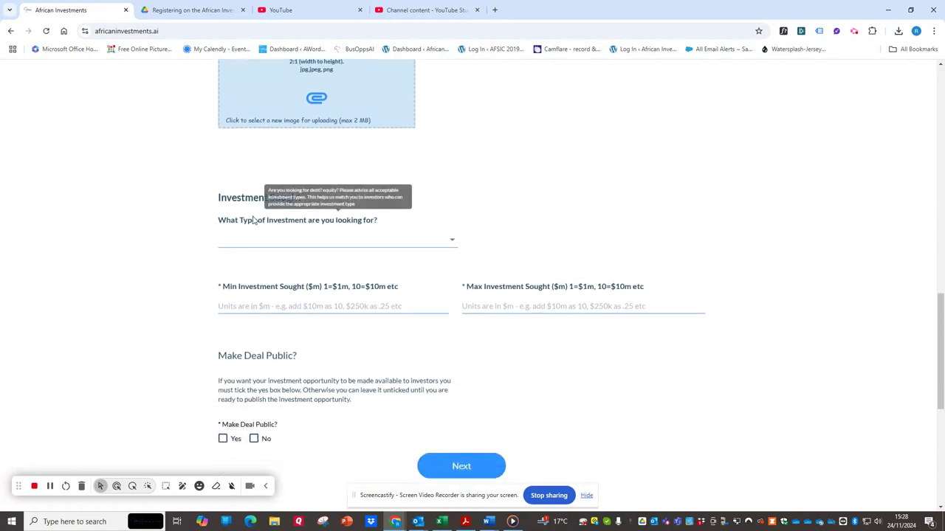
click(296, 241)
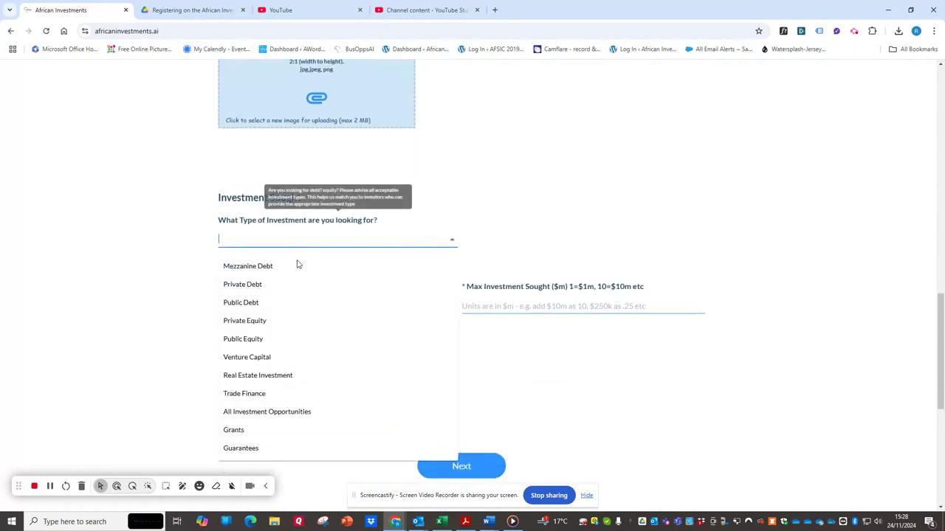
click(274, 322)
Step: Set the minimum investment sought to 40 and the maximum to 60, in millions of dollars
click(257, 303)
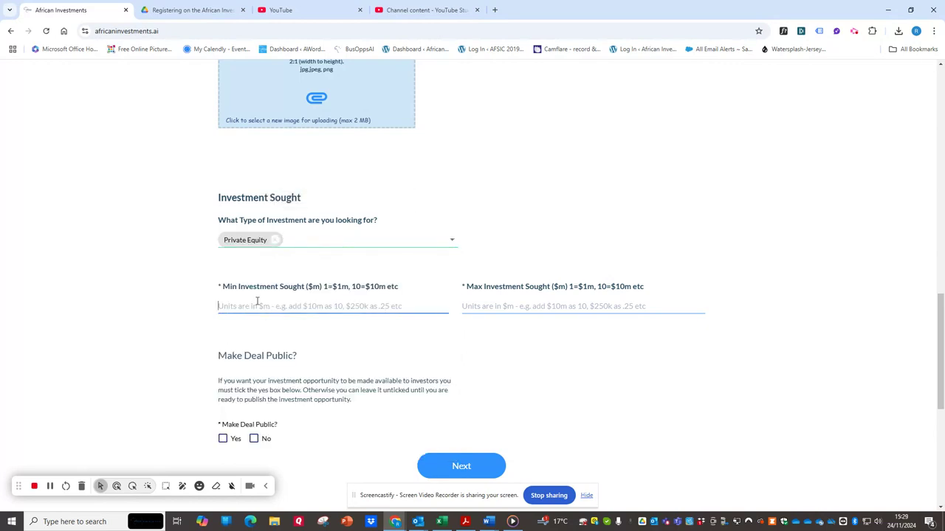
text(40)
key(Tab)
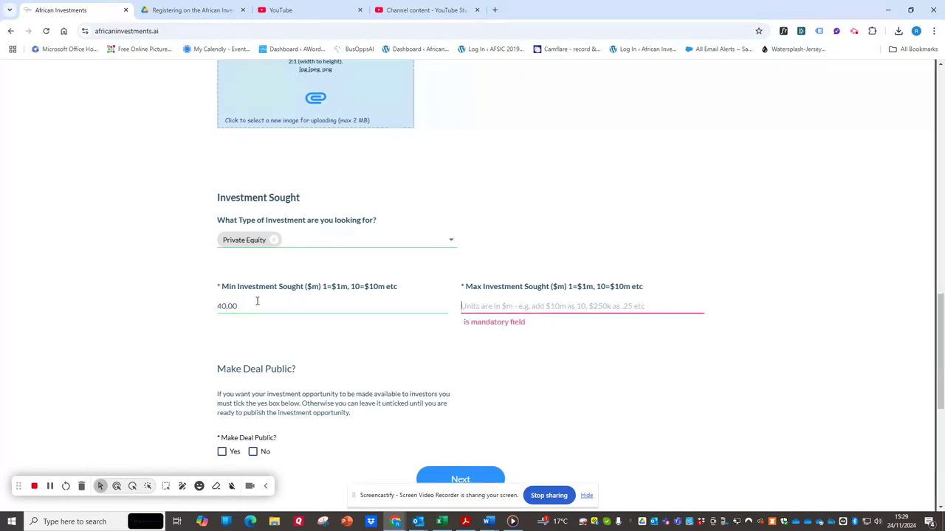
text(60)
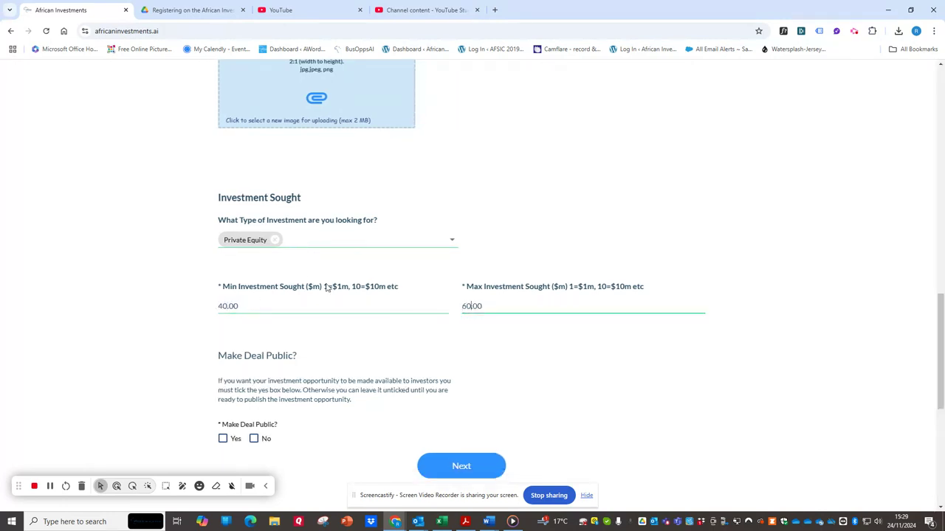
scroll(616, 316, down, 1)
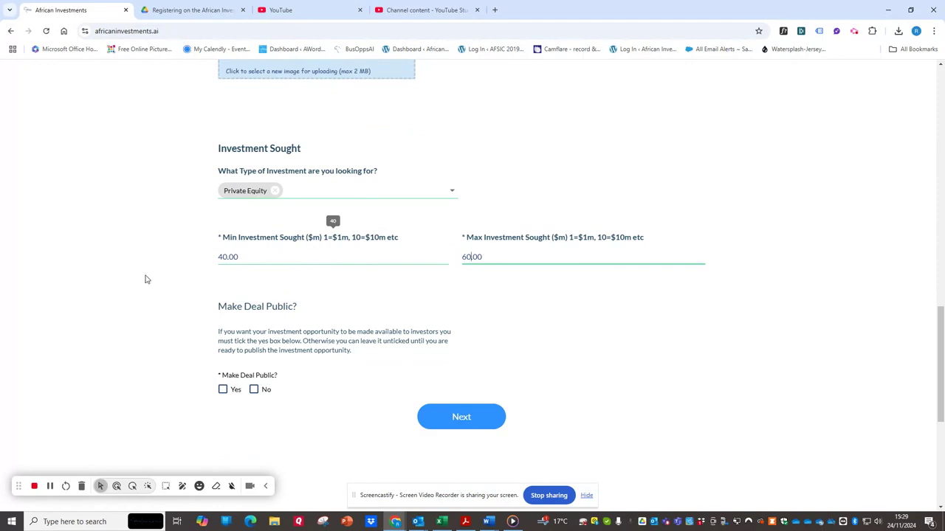
double_click(226, 256)
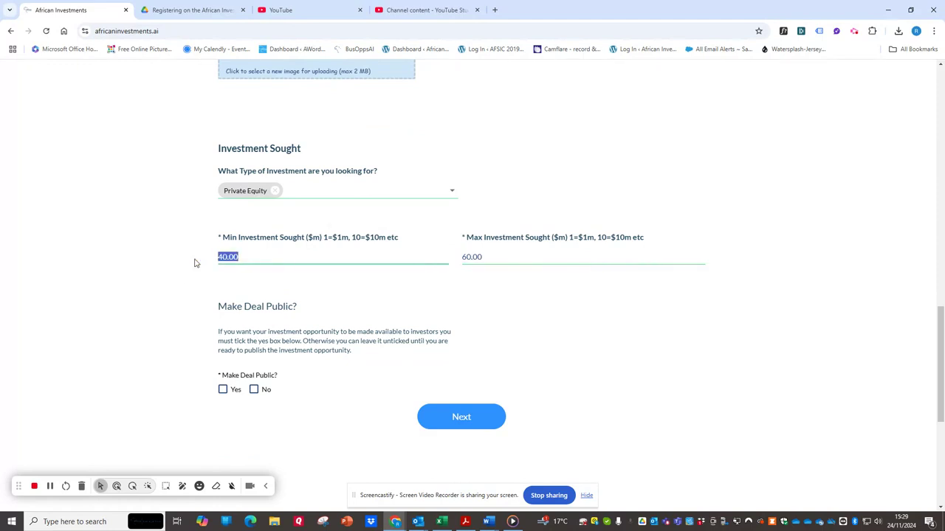
key(BackSpace)
text(40)
Step: Choose to make the deal public and continue to the Opportunity Details page
drag(216, 307, 302, 320)
click(237, 377)
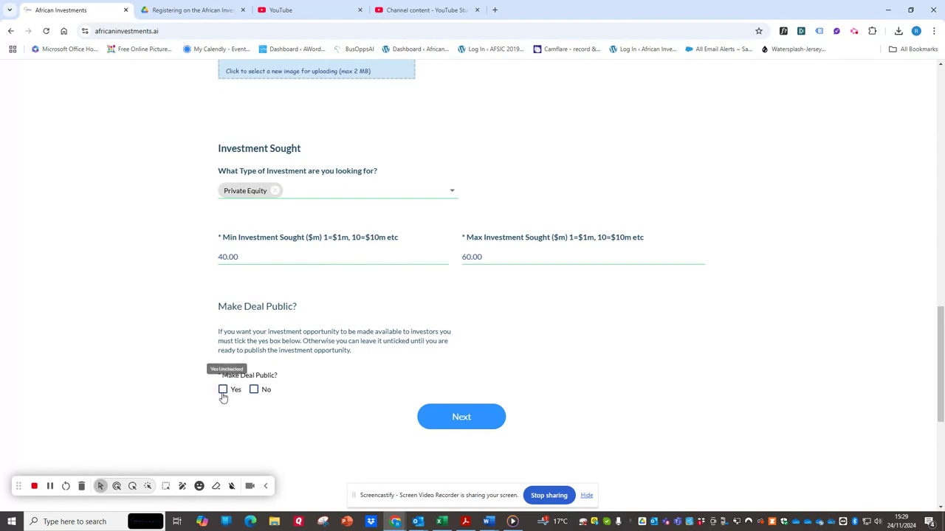
click(223, 395)
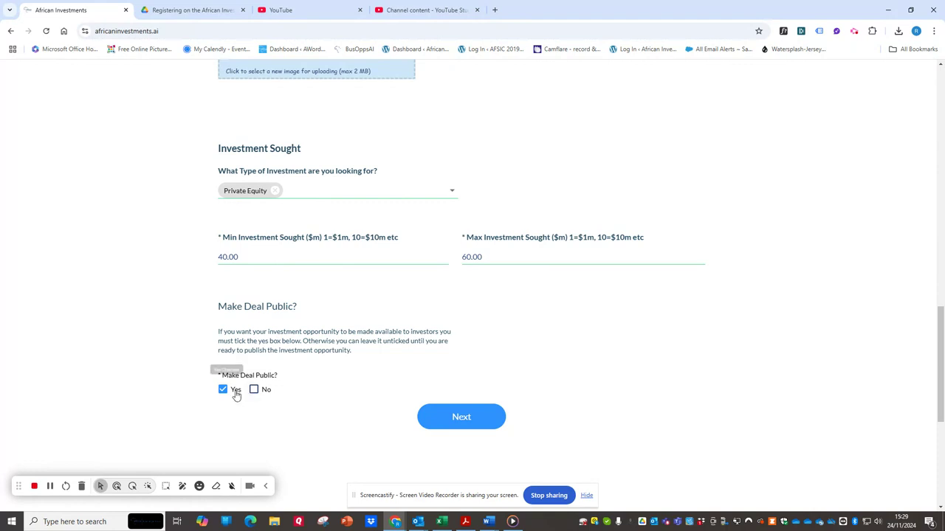
click(463, 419)
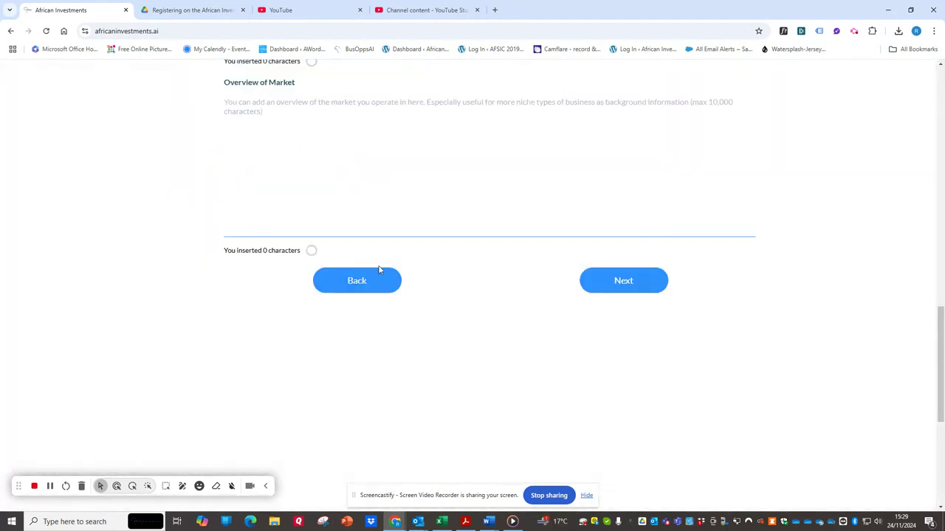
Step: Select the investment criteria CANNOT be into a Holding Company Structure, MUST be into a Small Medium Sized Enterprise (SME) and MUST be Women-Focused
scroll(265, 232, up, 8)
scroll(264, 232, up, 3)
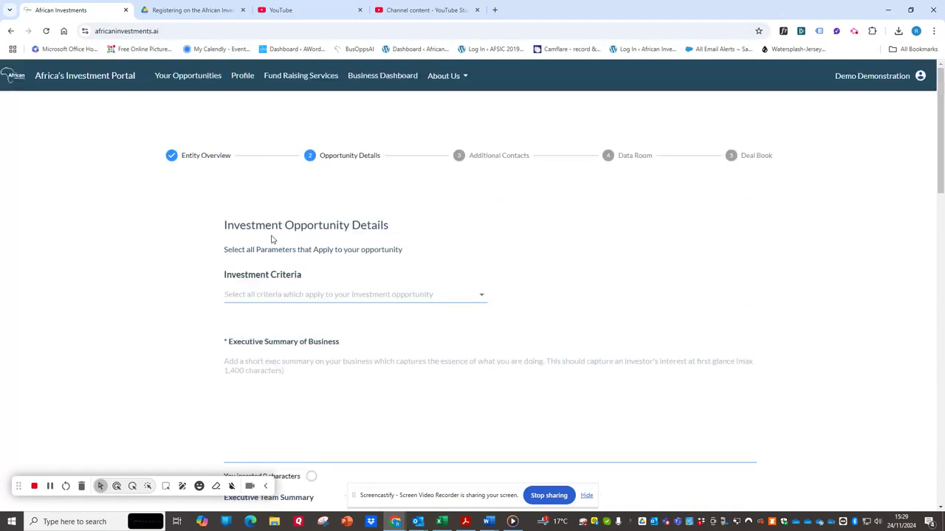
click(287, 293)
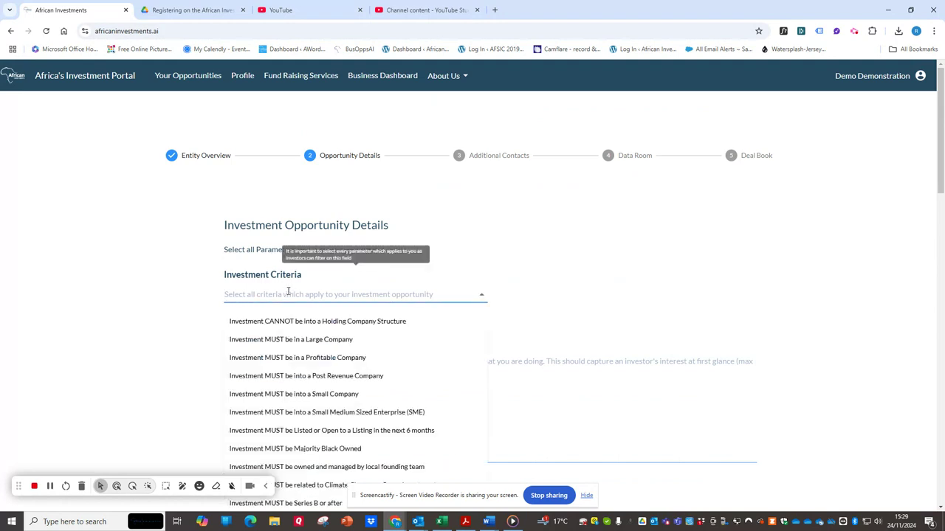
scroll(371, 268, down, 2)
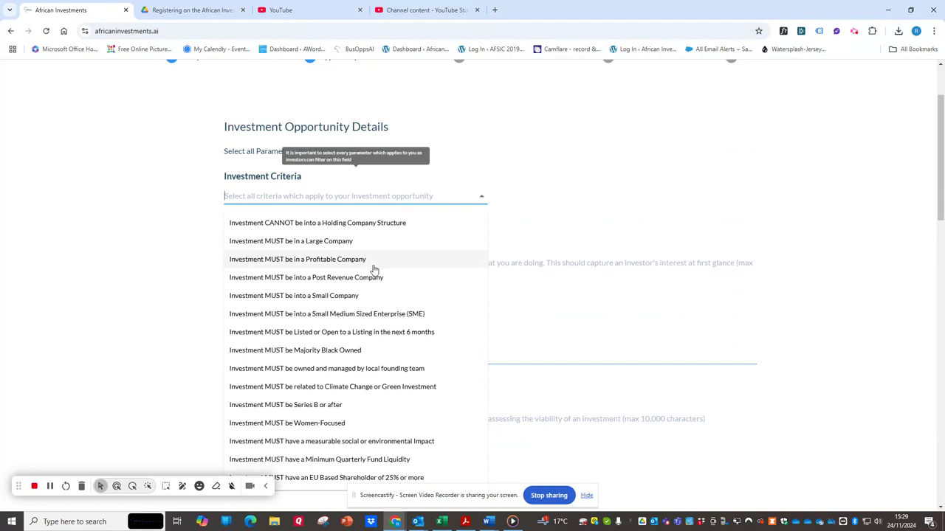
click(375, 223)
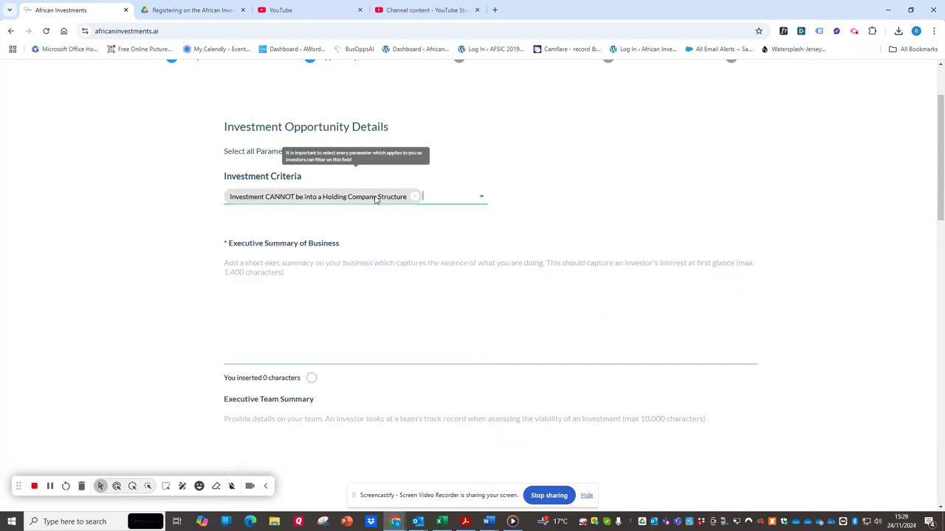
click(442, 189)
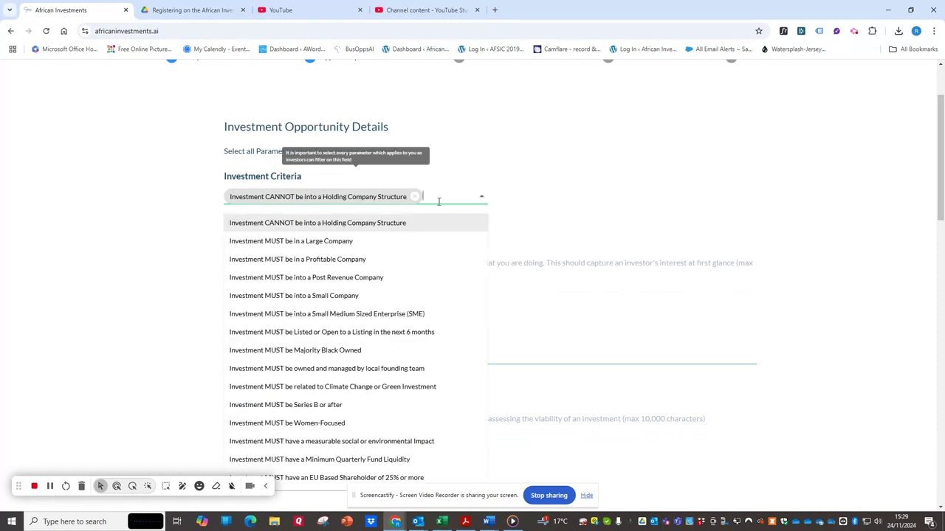
click(364, 316)
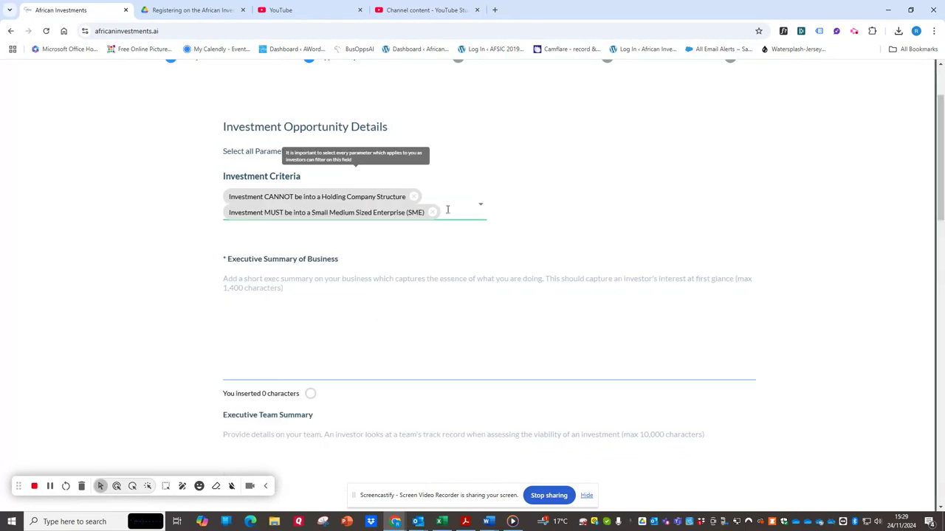
click(447, 210)
scroll(313, 365, down, 1)
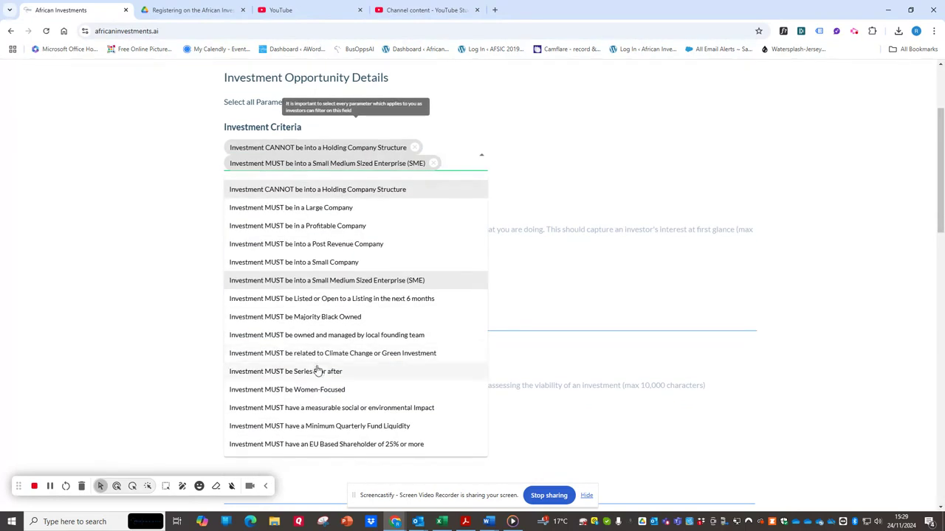
click(324, 389)
Step: Paste the GreenFuture Kenya text as the Executive Summary of Business and delete the excess text after the "Our Solution" paragraph
click(284, 247)
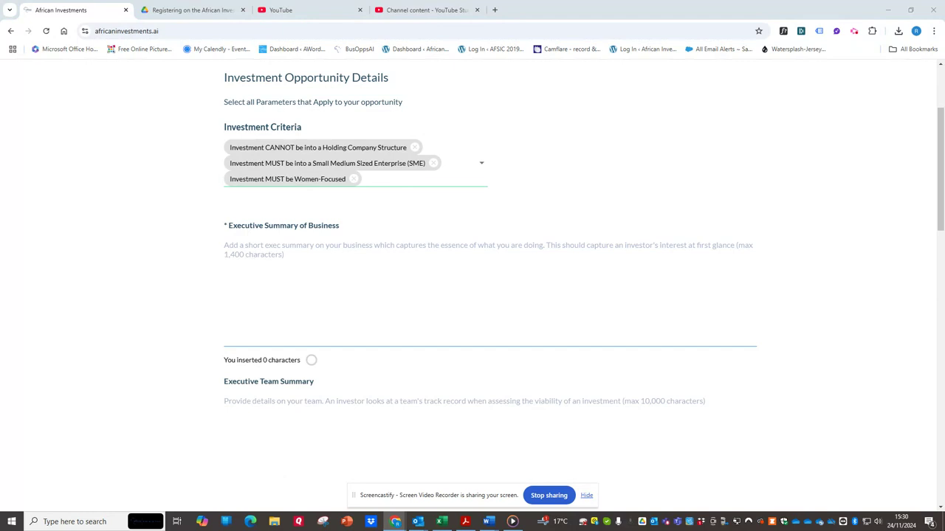
click(315, 258)
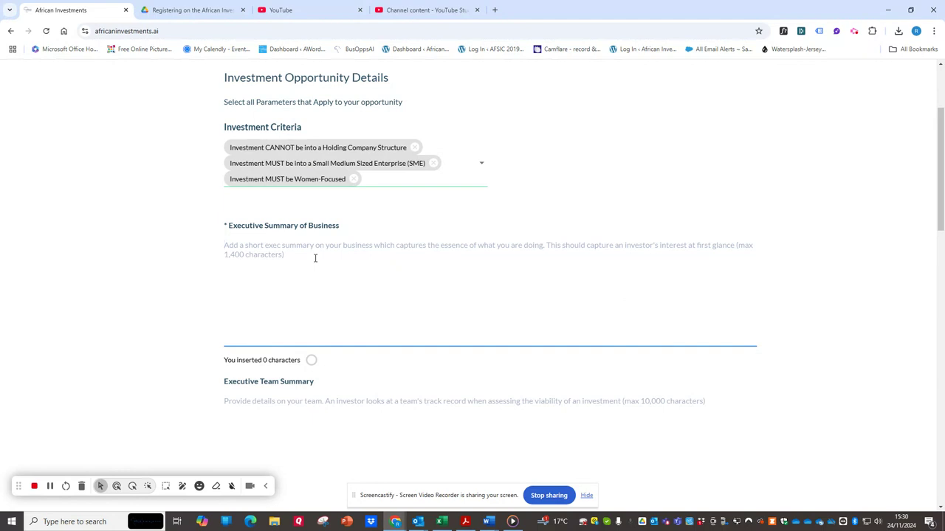
key(ctrl+v)
key(ctrl+a)
drag(446, 272, 225, 321)
key(BackSpace)
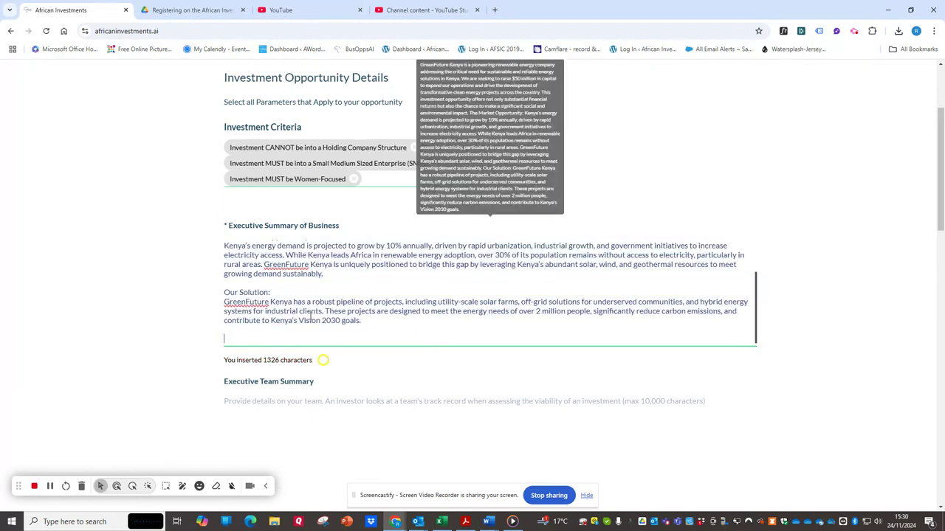
scroll(137, 335, up, 2)
scroll(582, 406, up, 1)
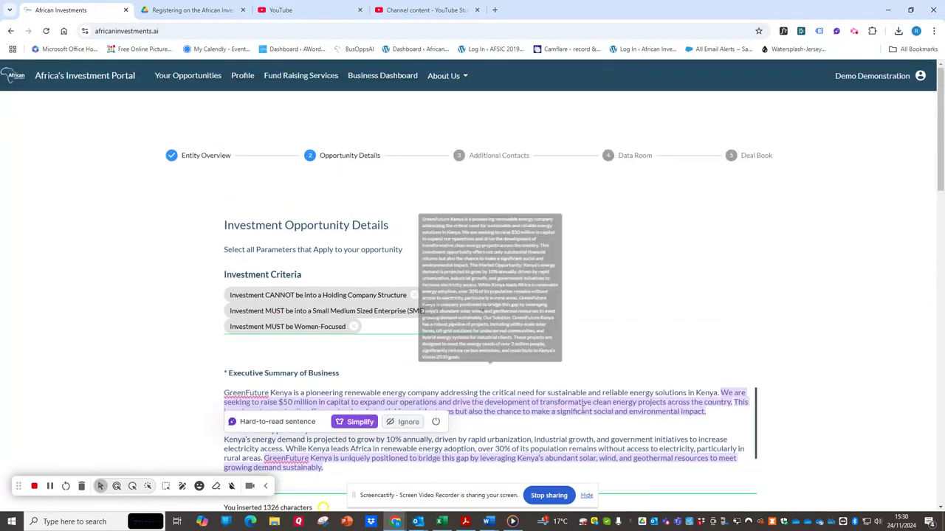
Step: Paste the copied GreenFuture Kenya equity proposal as the Proposed Investment Transaction, leaving the Executive Team Summary blank
scroll(147, 322, down, 5)
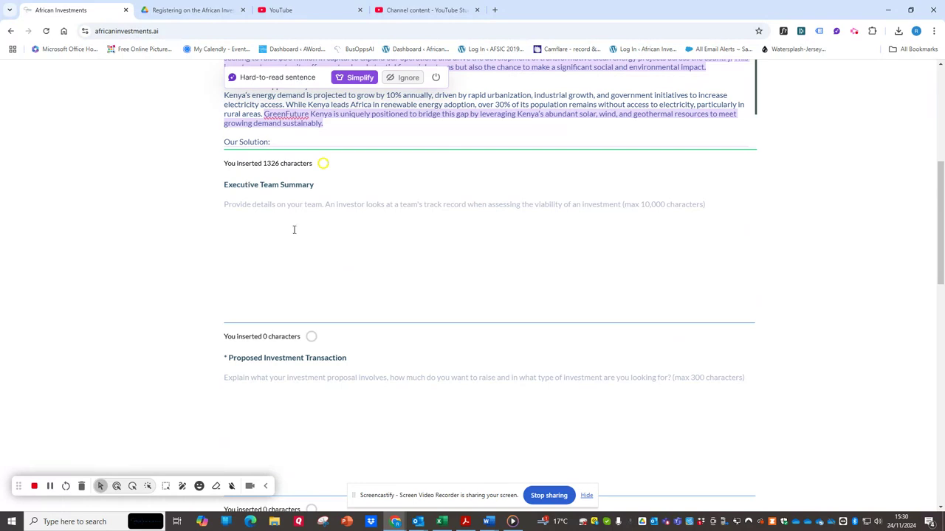
click(273, 208)
scroll(276, 253, down, 3)
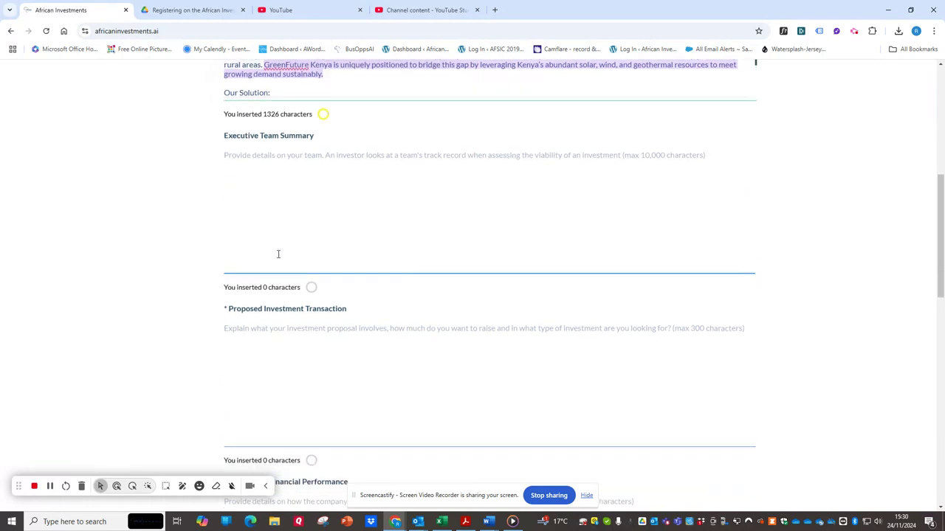
click(289, 177)
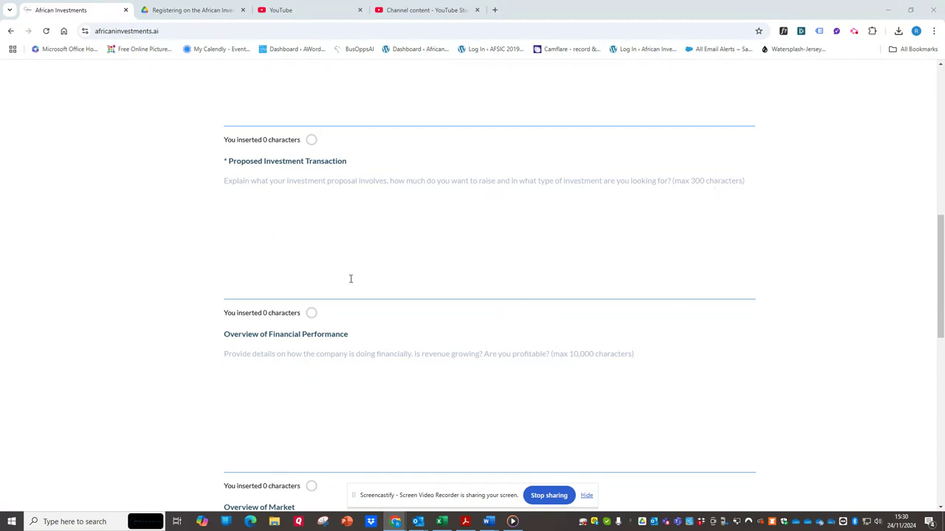
click(311, 281)
right_click(313, 182)
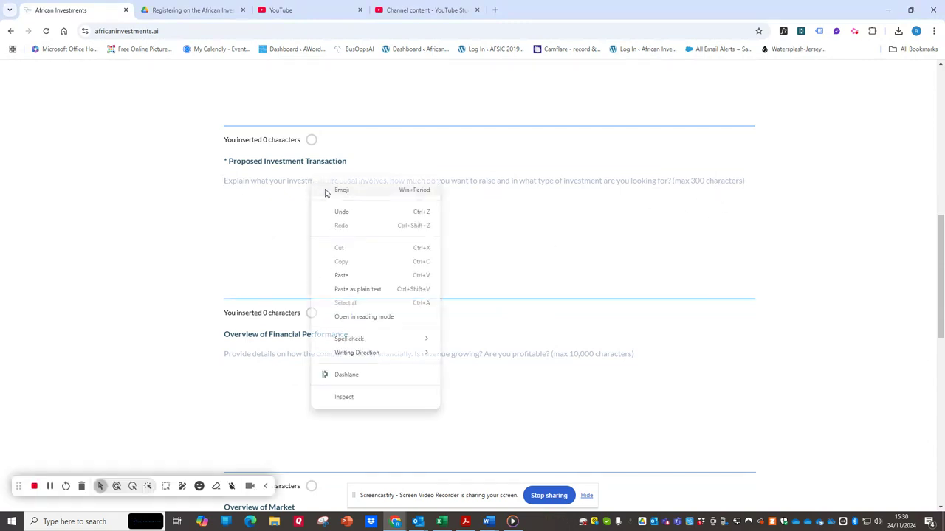
click(343, 276)
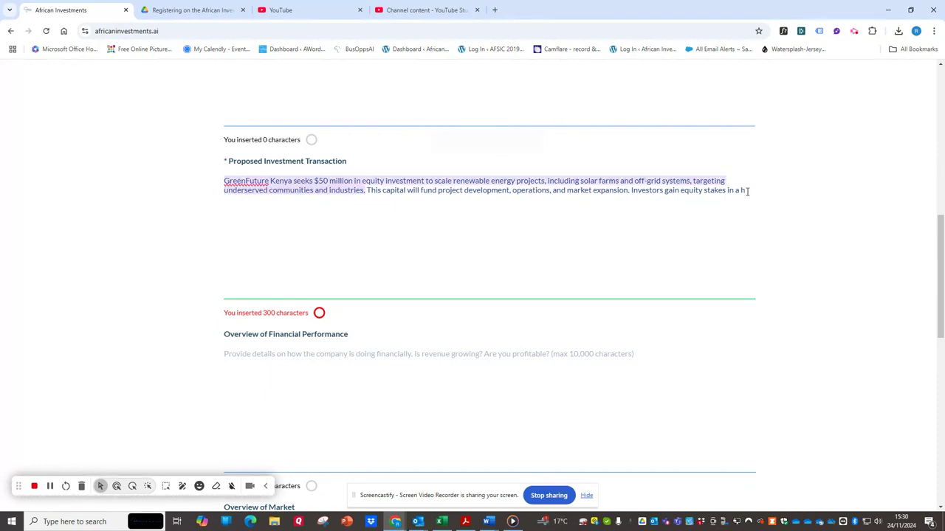
Step: Shorten the Proposed Investment Transaction text so that it ends after "including solar farms and off-grid systems"
drag(728, 190, 789, 189)
key(BackSpace)
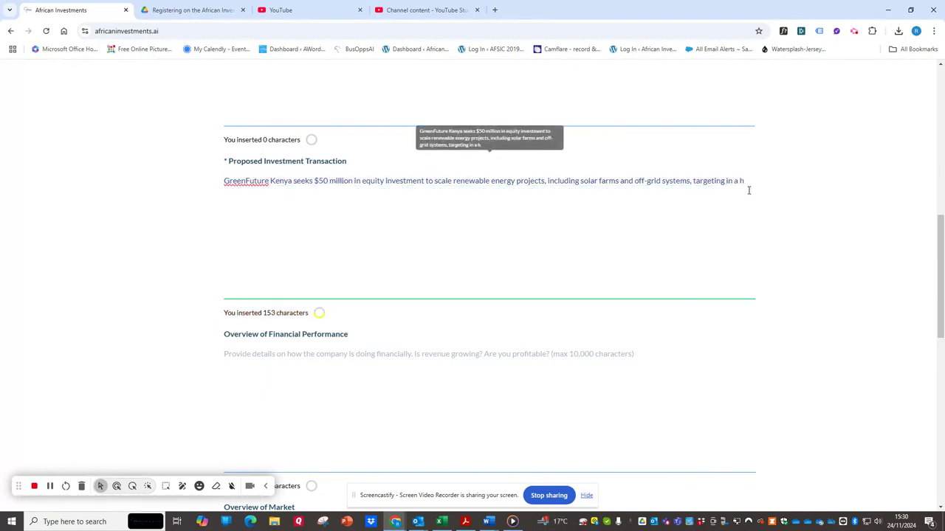
drag(728, 182, 781, 181)
key(BackSpace)
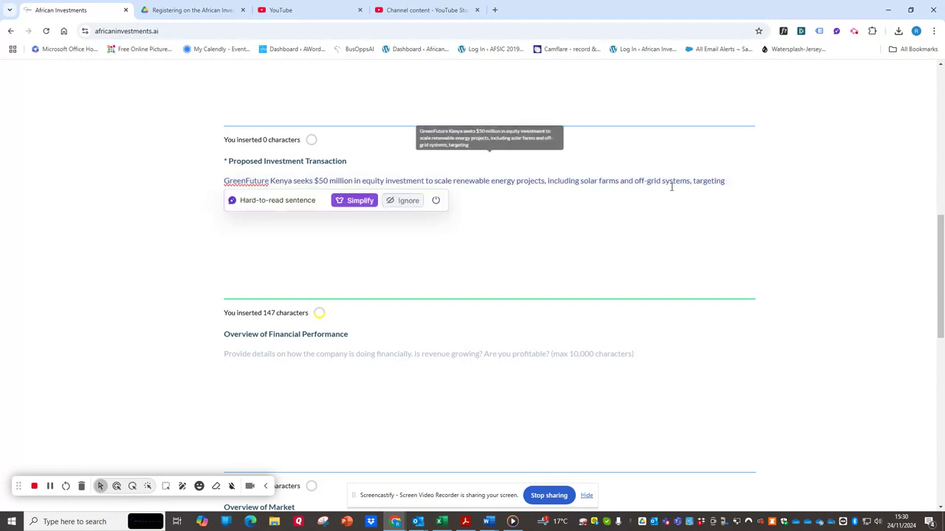
drag(691, 181, 733, 180)
key(BackSpace)
Step: Leave the Financial Performance and Market overviews blank and continue to the Additional Contacts page
scroll(169, 278, down, 3)
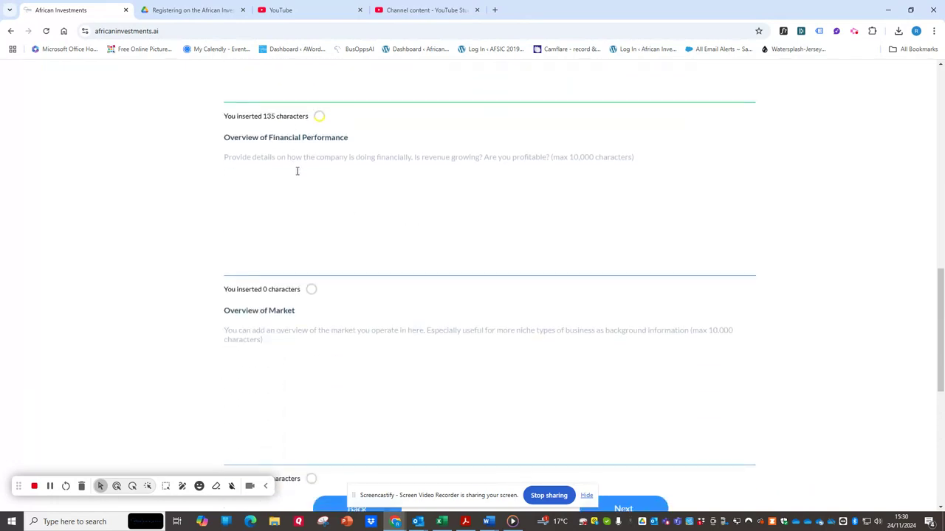
scroll(299, 322, down, 2)
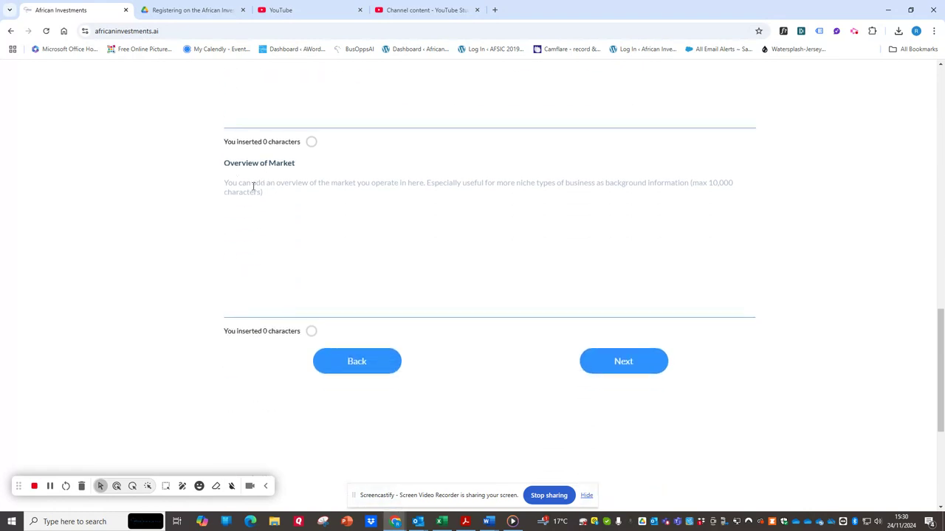
click(642, 364)
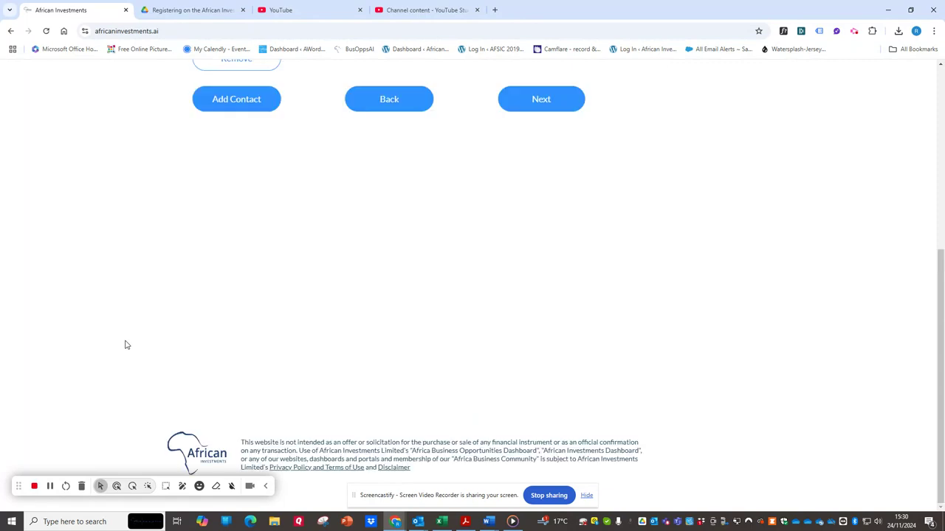
scroll(339, 348, up, 5)
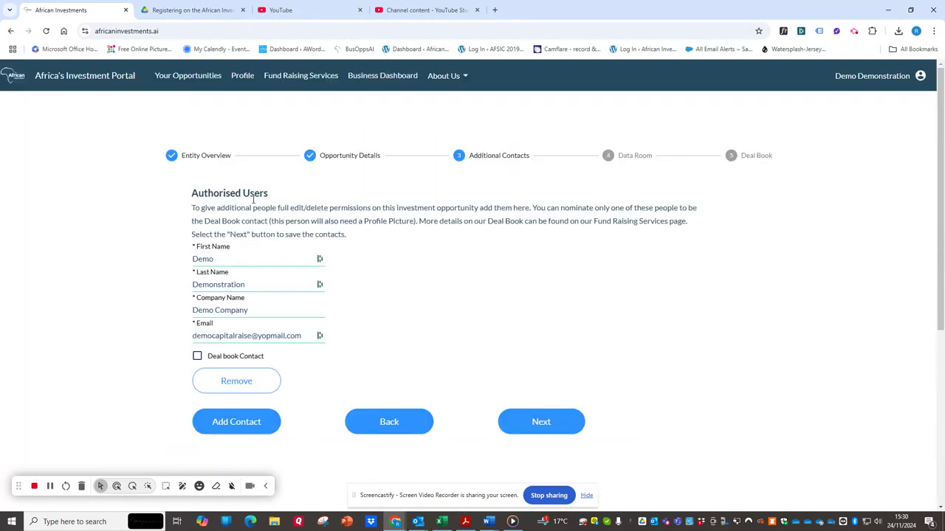
Step: Add a second authorised user, filling in the person's first and last name and Demo Company as the company name
click(221, 423)
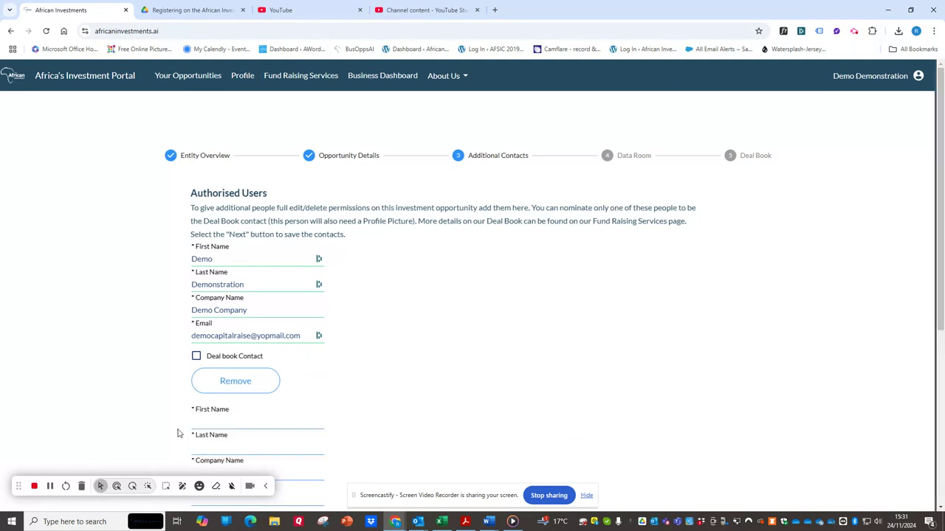
scroll(190, 347, down, 2)
scroll(219, 320, up, 2)
scroll(165, 350, down, 2)
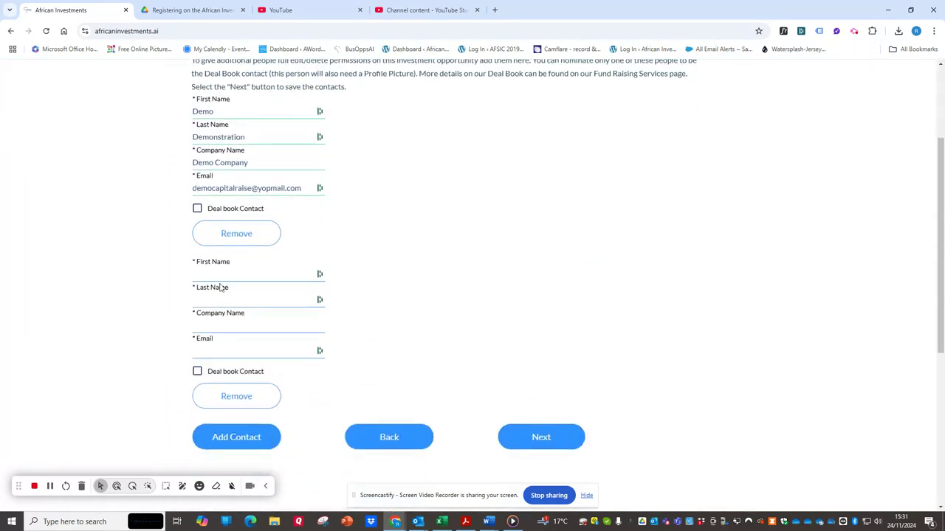
click(228, 272)
text(demo)
key(Tab)
text(perso)
click(225, 328)
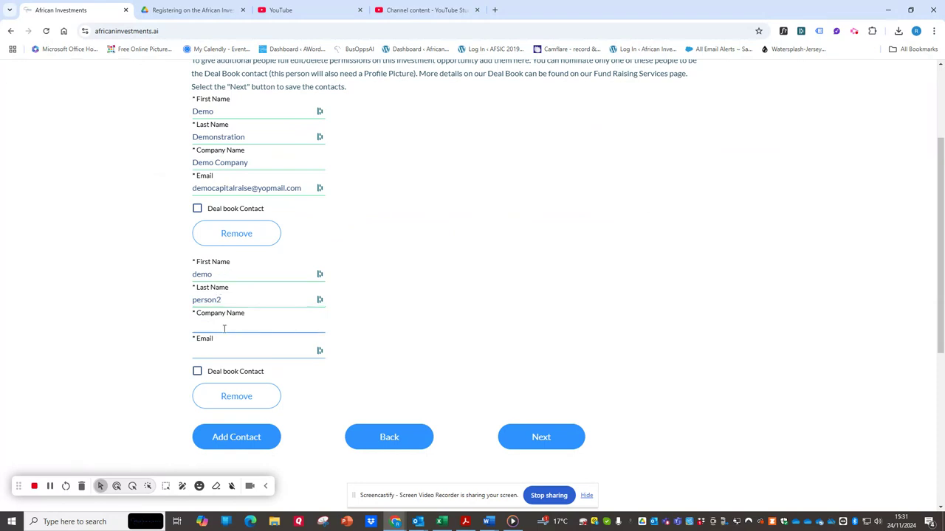
text(Demo Company)
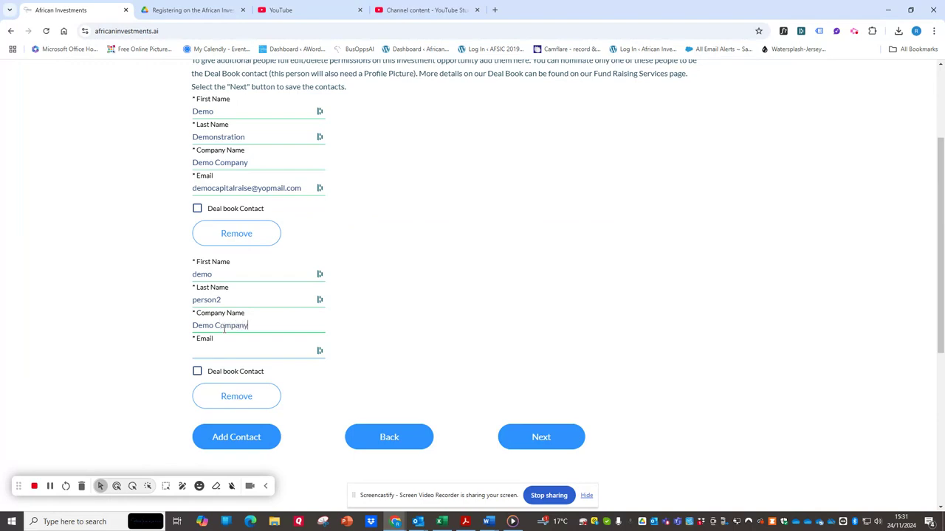
Step: Copy the first contact's email into the second contact's email field and insert a 2 before the @ sign
drag(308, 190, 197, 190)
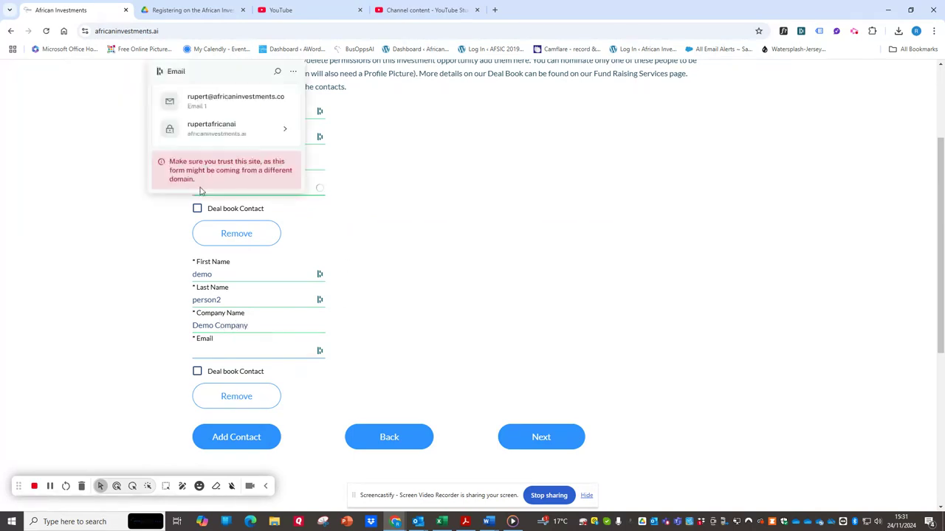
right_click(305, 191)
click(322, 234)
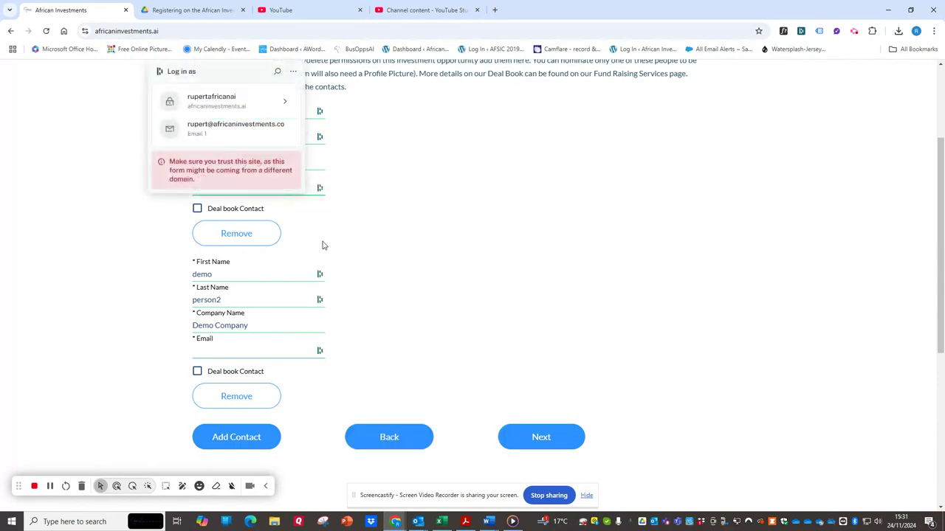
click(229, 356)
key(ctrl+v)
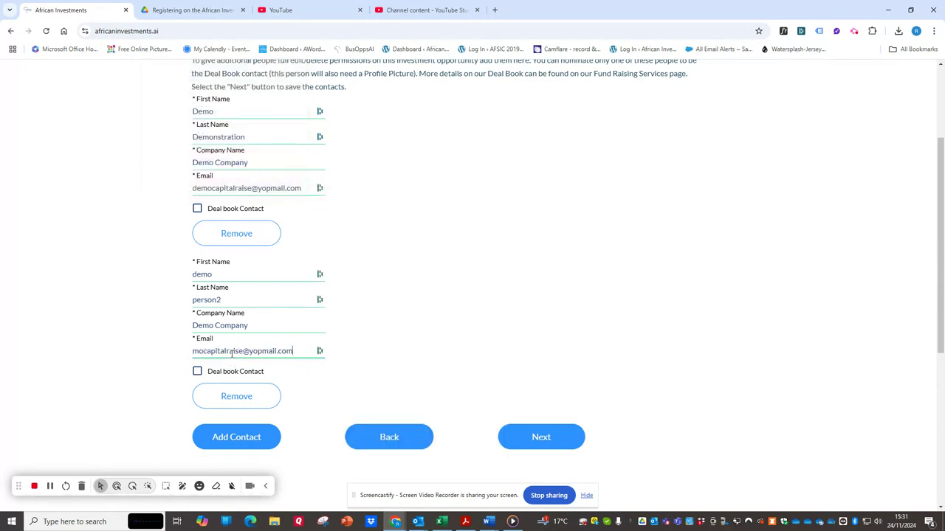
click(244, 352)
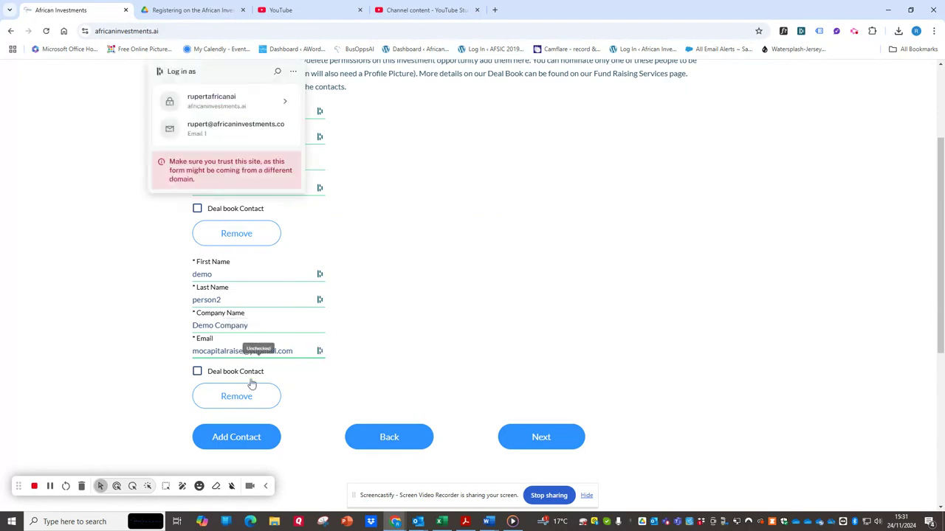
text(2)
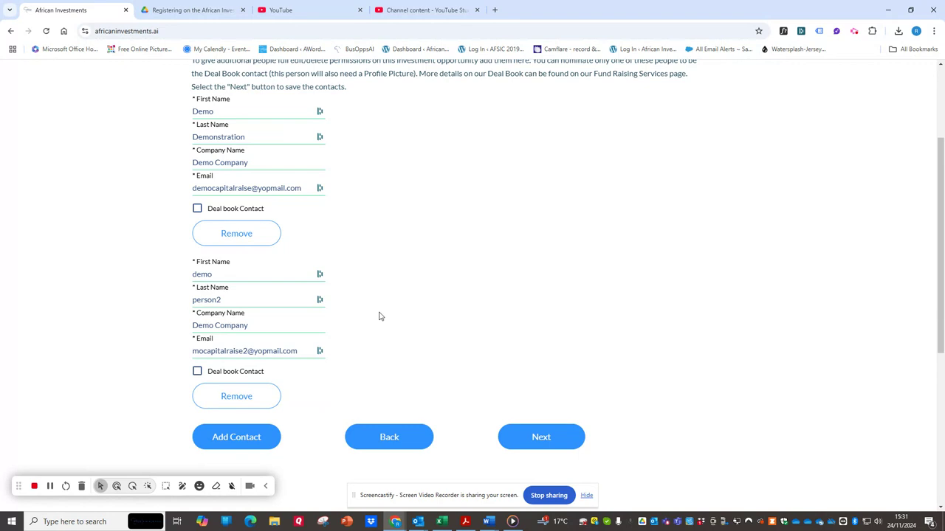
Step: Save the contacts and continue past the Data Room to the Deal Book page without adding any files
click(543, 440)
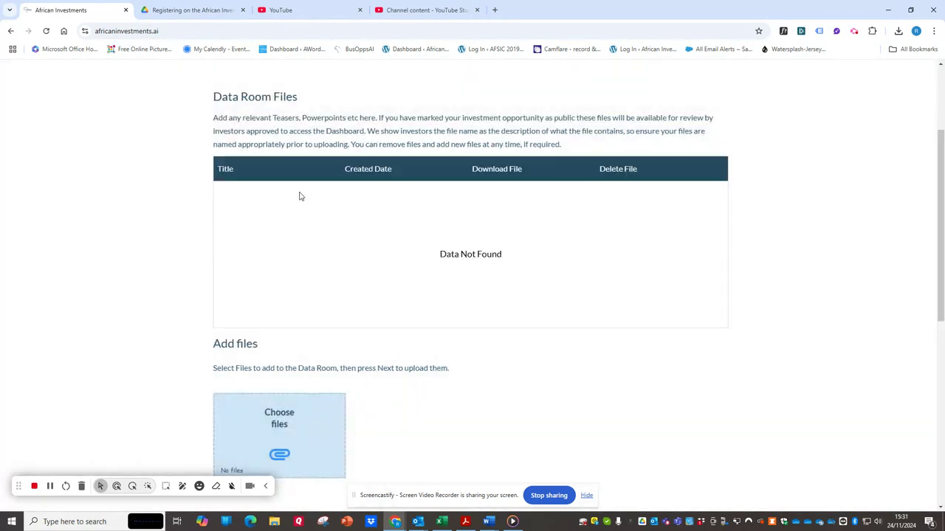
scroll(258, 420, down, 1)
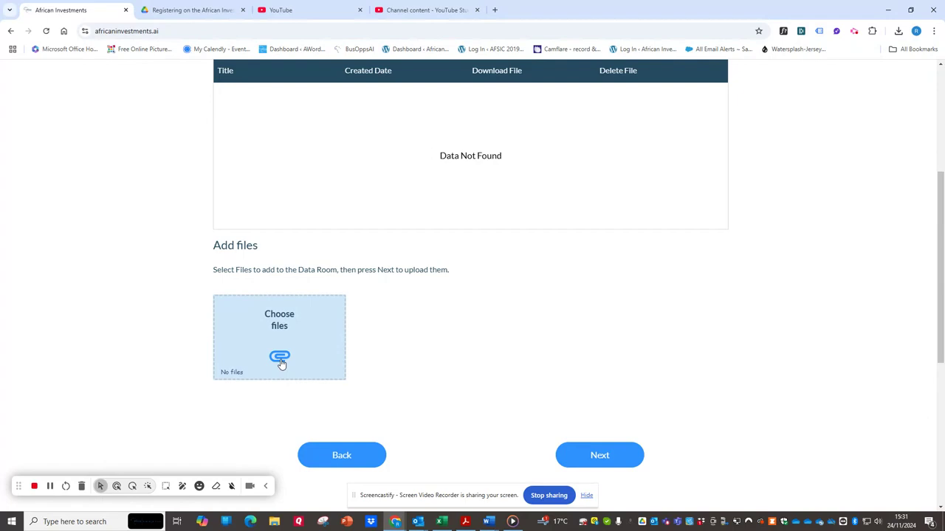
scroll(438, 227, up, 2)
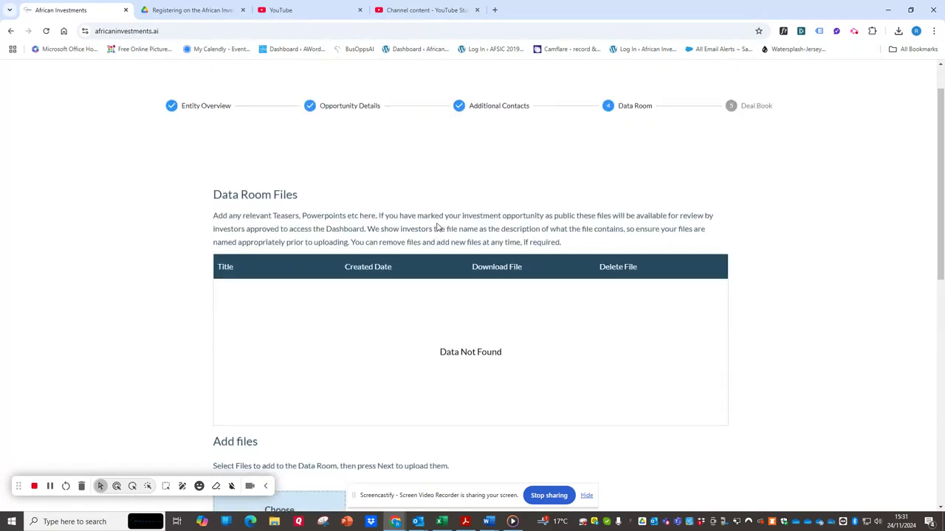
scroll(338, 232, down, 1)
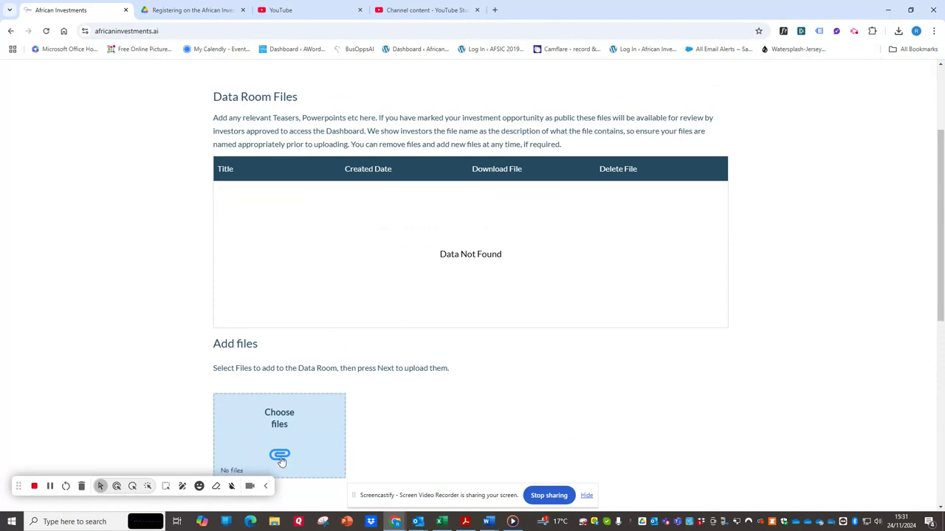
scroll(371, 421, down, 3)
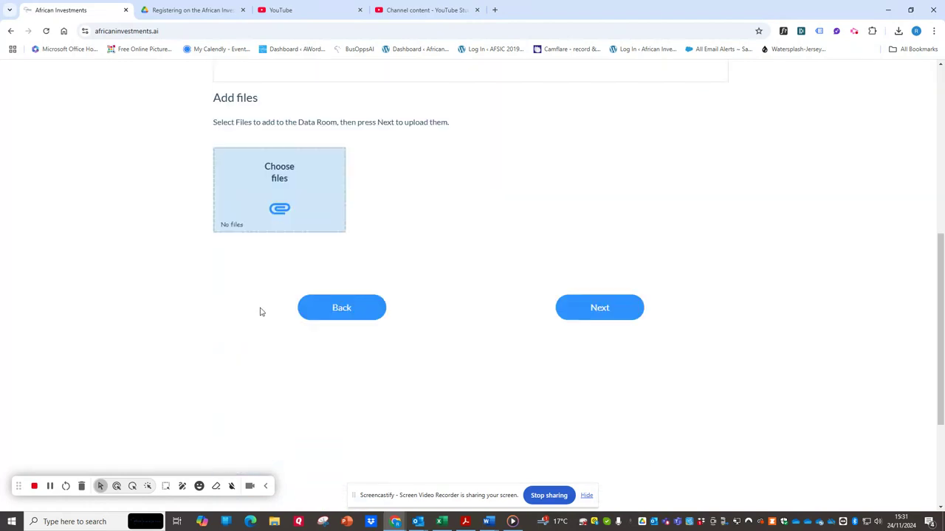
click(598, 312)
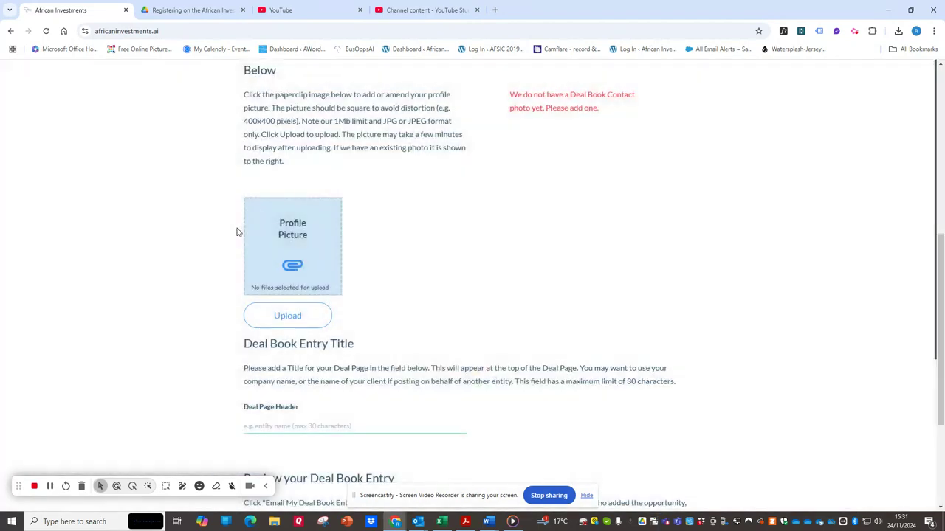
Step: Review the Deal Book contact, photo, title and approval sections, and finish the listing without approving the entry for publication
scroll(393, 246, up, 5)
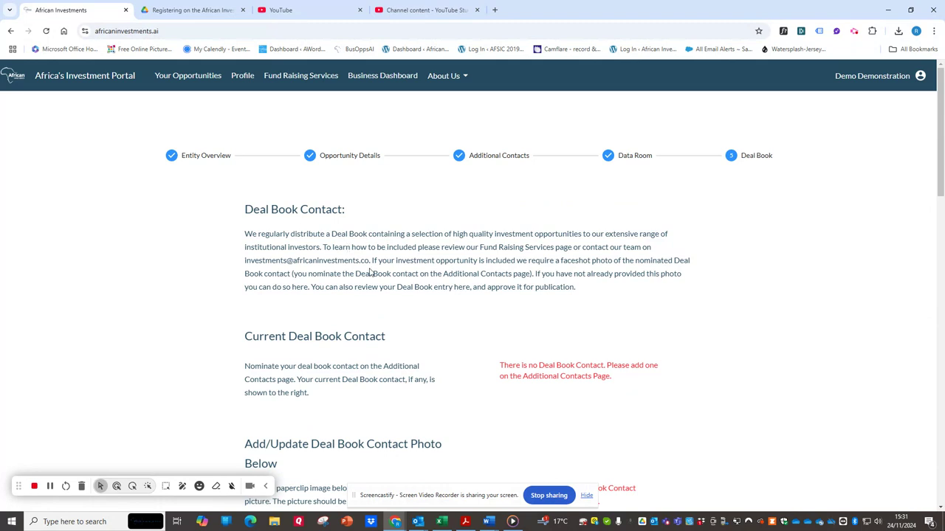
scroll(371, 273, down, 5)
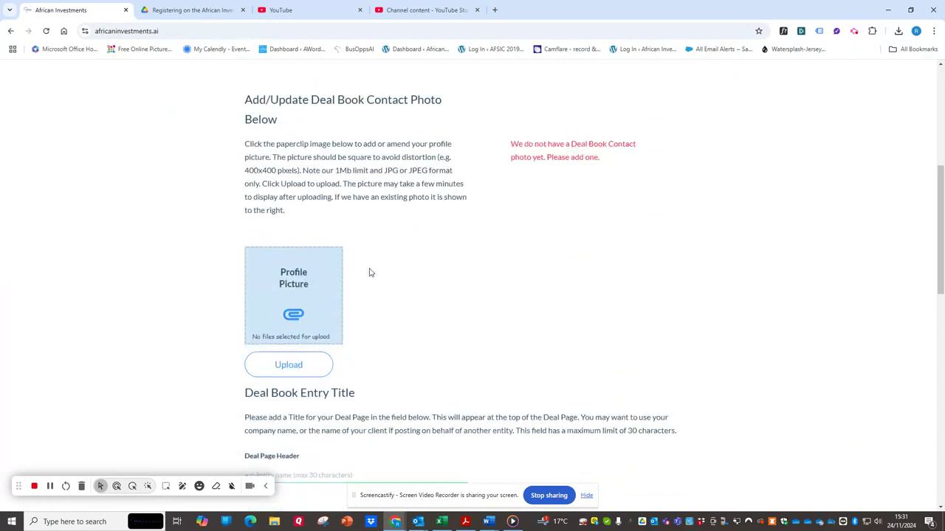
scroll(371, 274, down, 4)
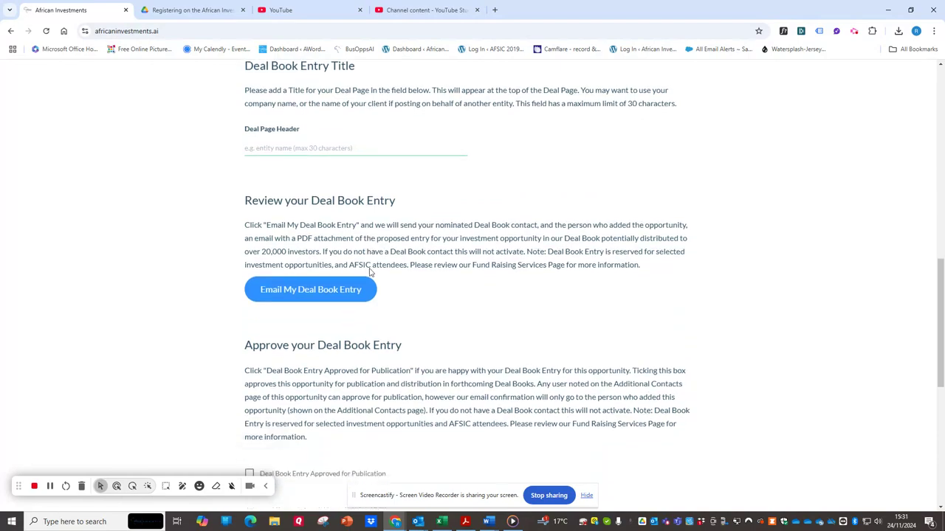
scroll(371, 273, down, 3)
scroll(386, 266, up, 12)
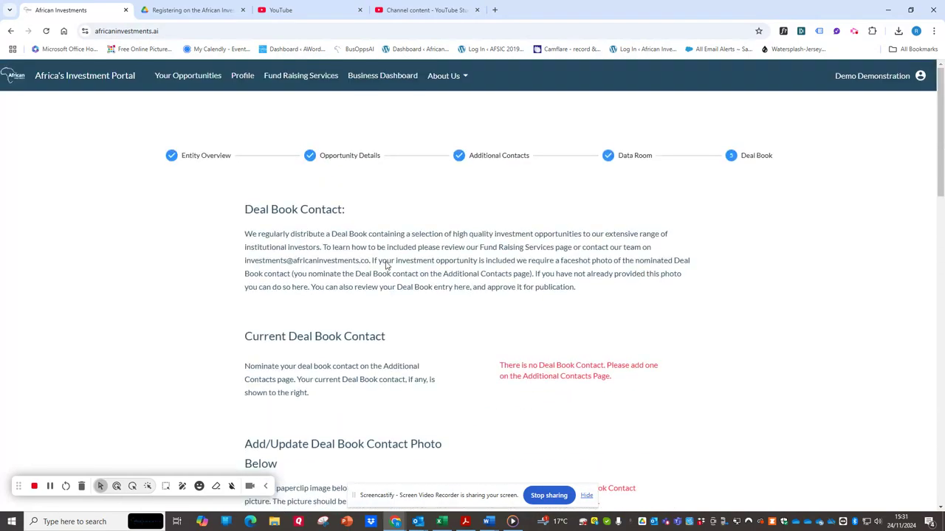
scroll(385, 266, down, 12)
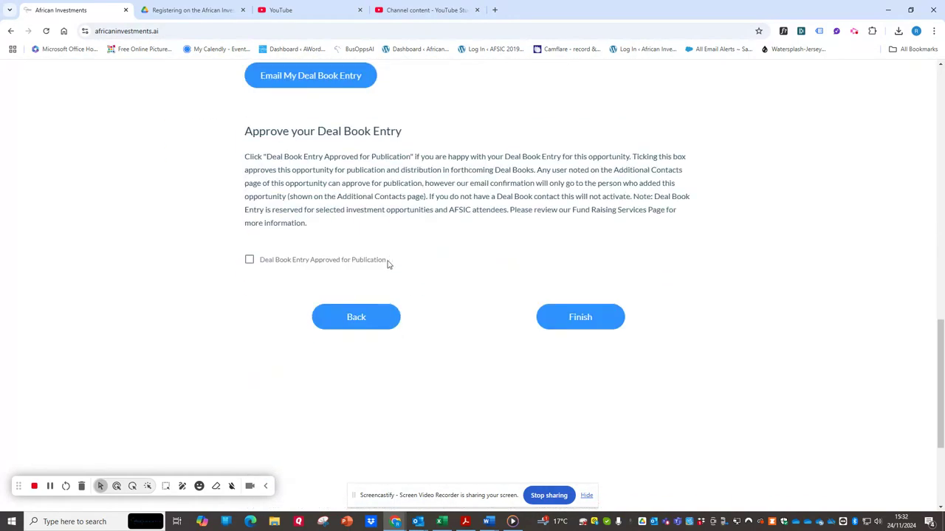
click(585, 318)
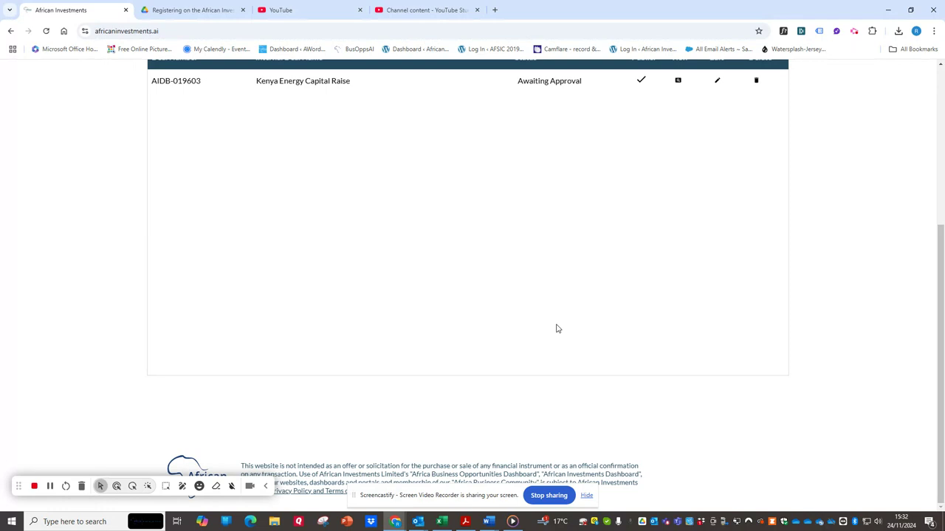
Step: Open the investor view of the Kenya Energy Capital Raise opportunity and examine its Investment Summary
scroll(516, 236, up, 3)
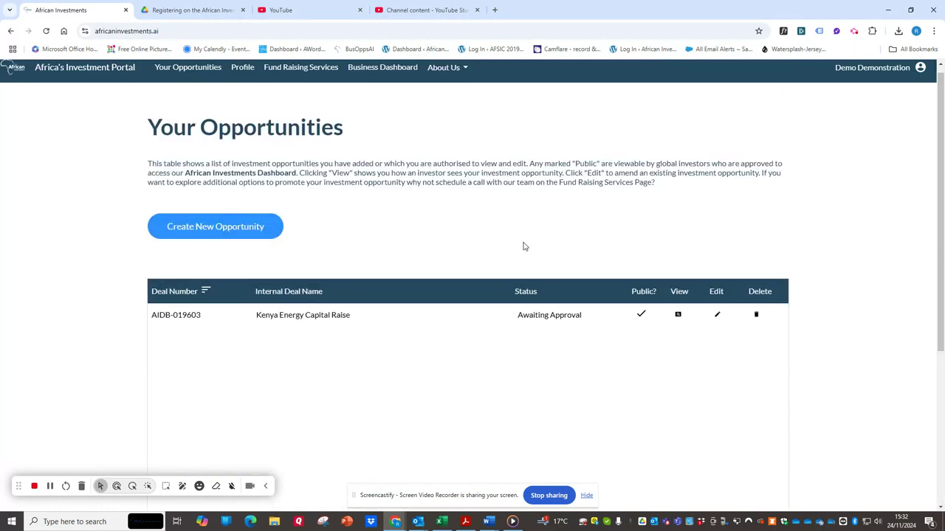
click(678, 316)
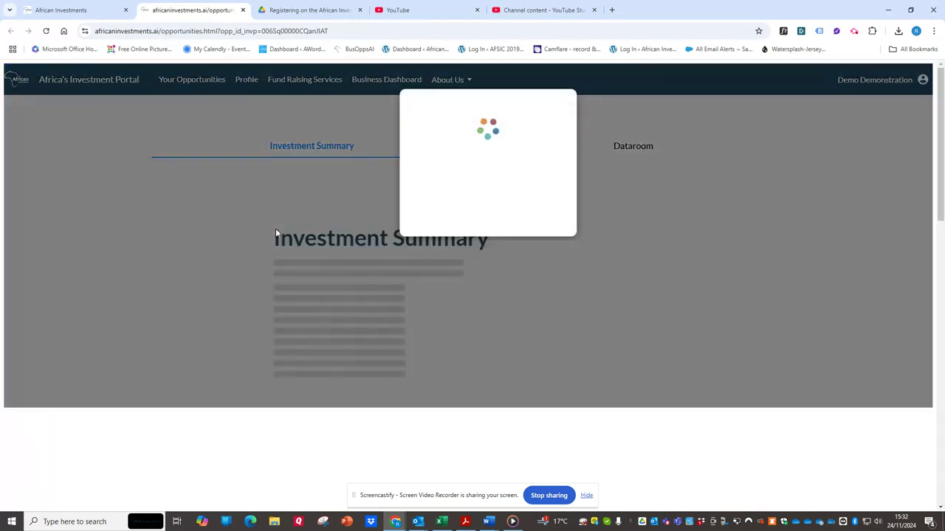
scroll(396, 234, down, 1)
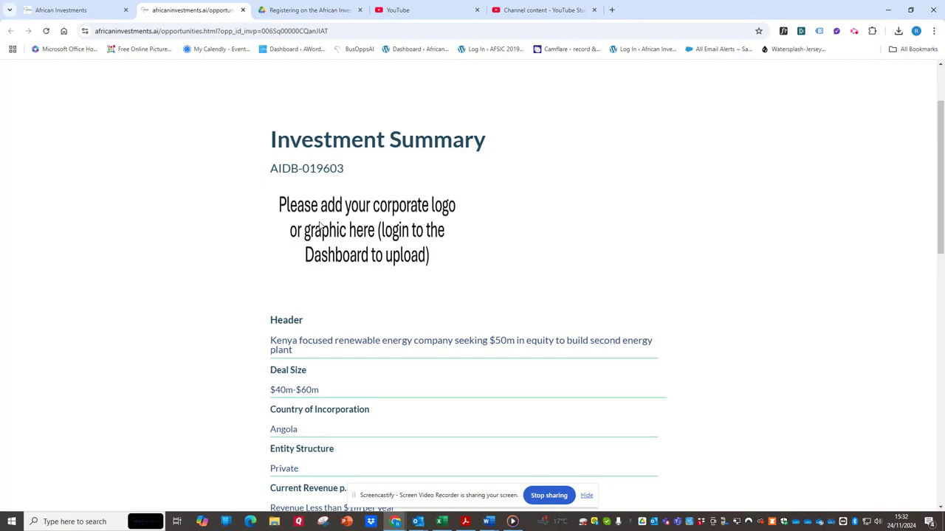
Step: Review the rest of the Investment Summary down to the website details, and open the opportunity's Dataroom to check for uploaded files
scroll(651, 176, down, 1)
scroll(378, 241, down, 8)
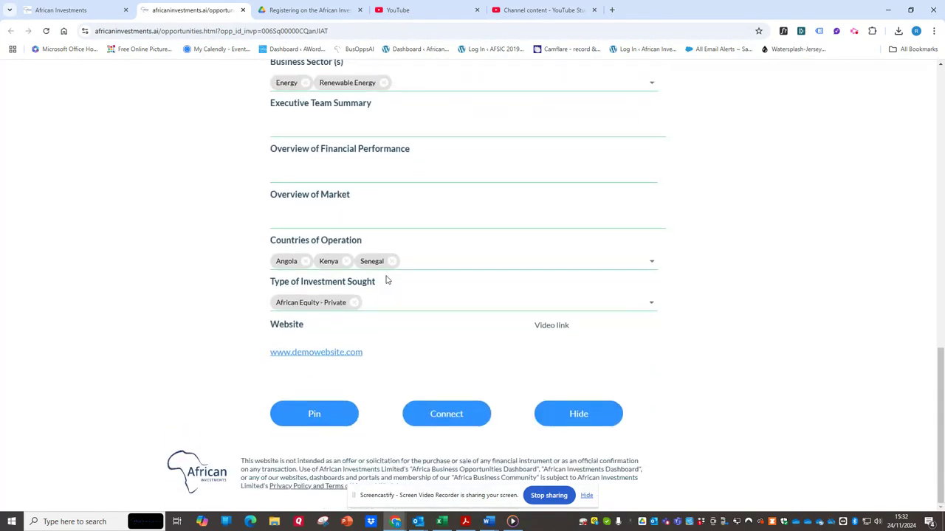
scroll(501, 251, up, 10)
scroll(500, 249, down, 5)
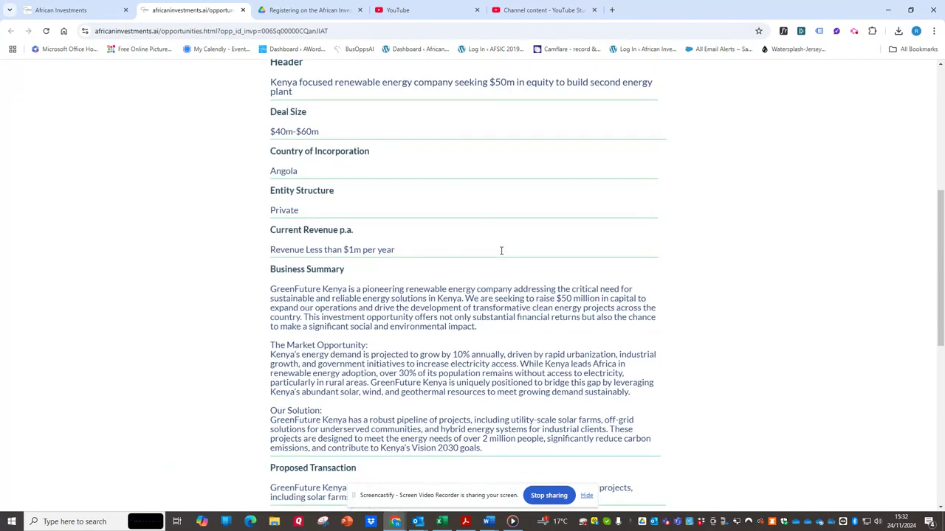
scroll(500, 253, up, 4)
click(624, 97)
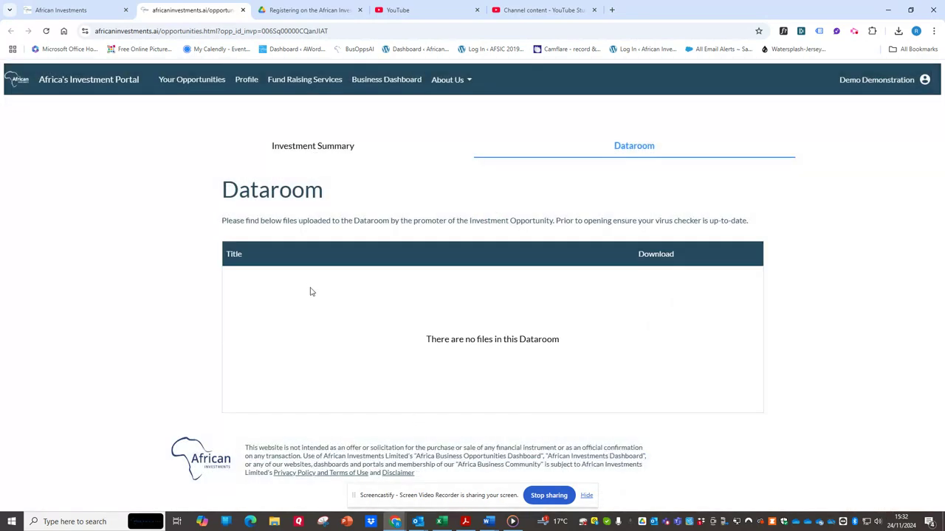
Step: Return from the Dataroom to the Investment Summary and examine the Pin, Connect and Hide options offered to investors
click(303, 147)
scroll(384, 263, down, 3)
scroll(387, 266, up, 3)
scroll(465, 338, down, 12)
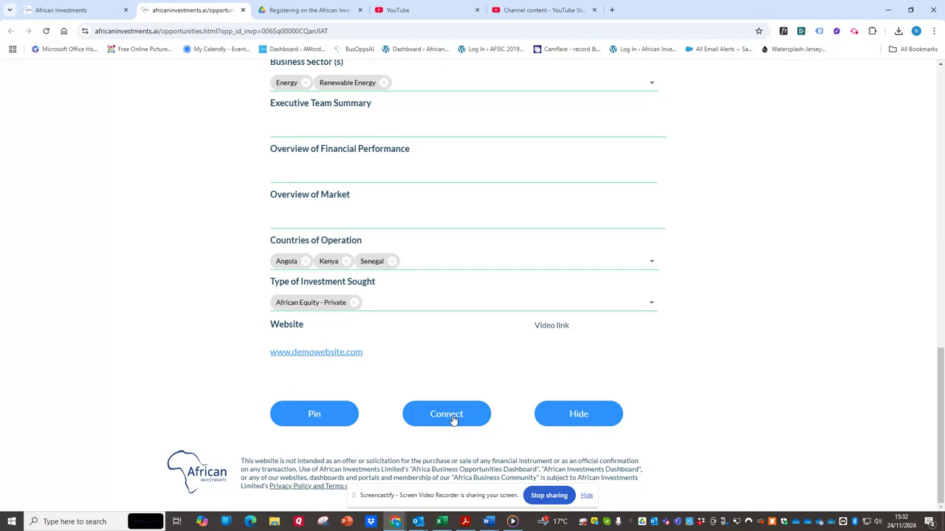
scroll(393, 410, up, 5)
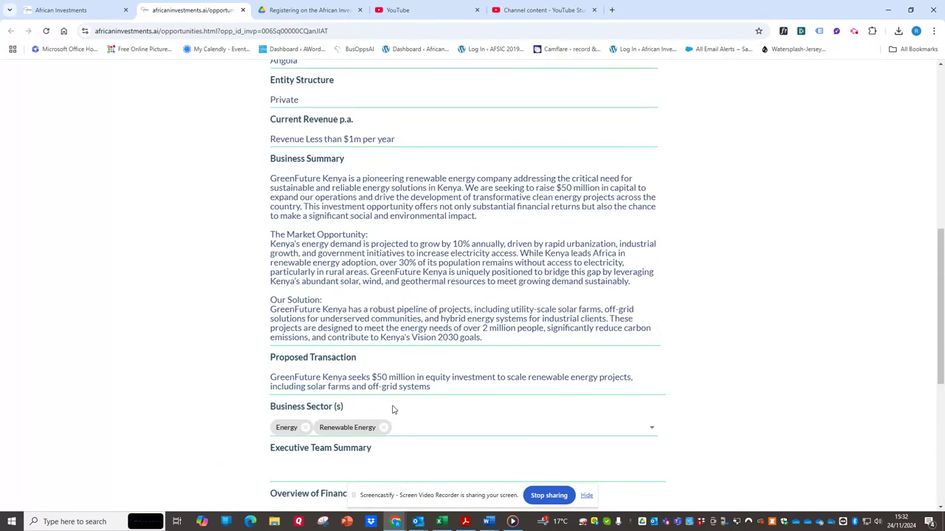
scroll(392, 409, up, 8)
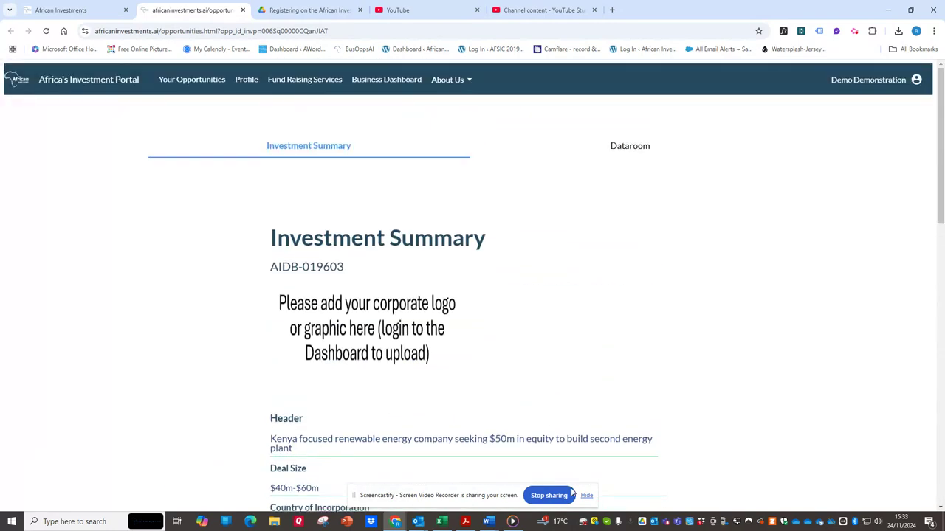